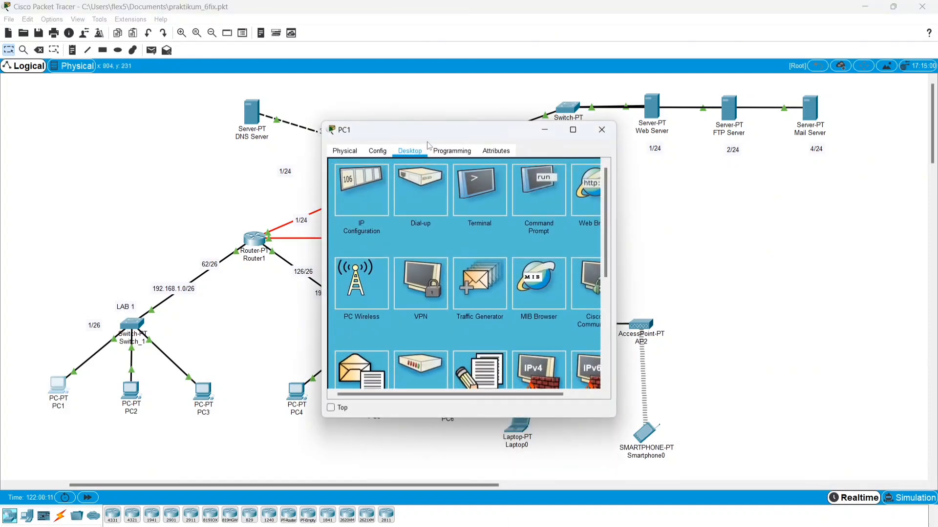
Step: From PC1's Command Prompt, ping 43.43.43.1 and 43.43.43.2, then close the PC1 window
left_click(539, 211)
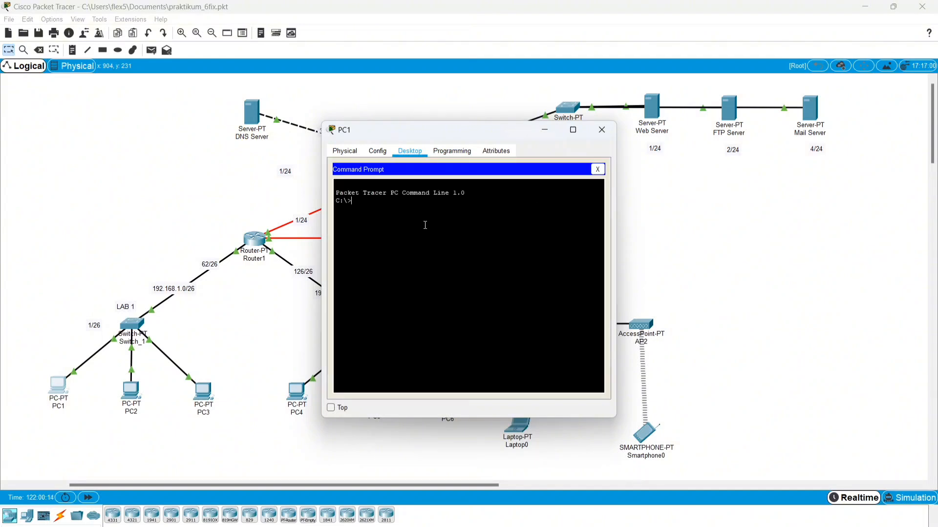
type("ping 34")
key("BackSpace")
key("BackSpace")
type("43.43.43")
key("Return")
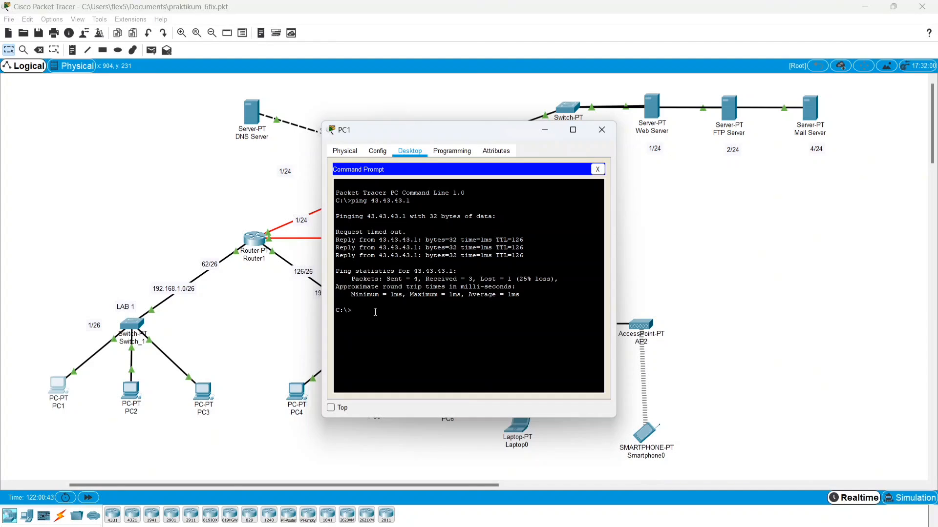
type("ping 43.43.43.2")
key("Return")
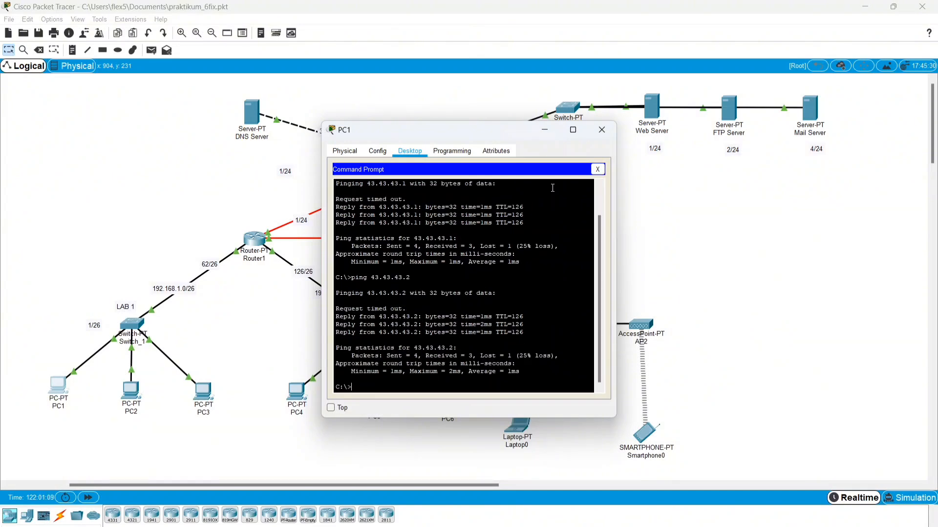
left_click(602, 130)
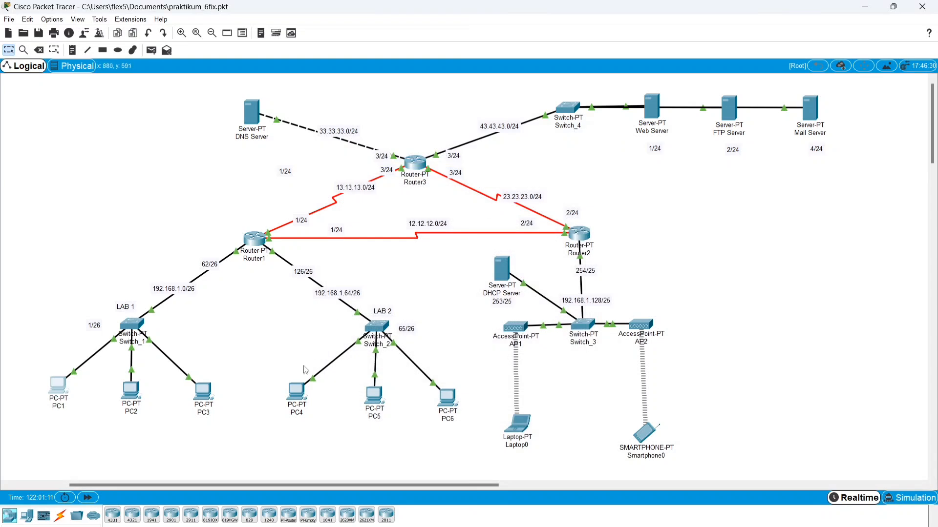
Step: From PC4's Command Prompt, ping 43.43.43.1 and 43.43.43.2, then close the PC4 window
left_click(296, 392)
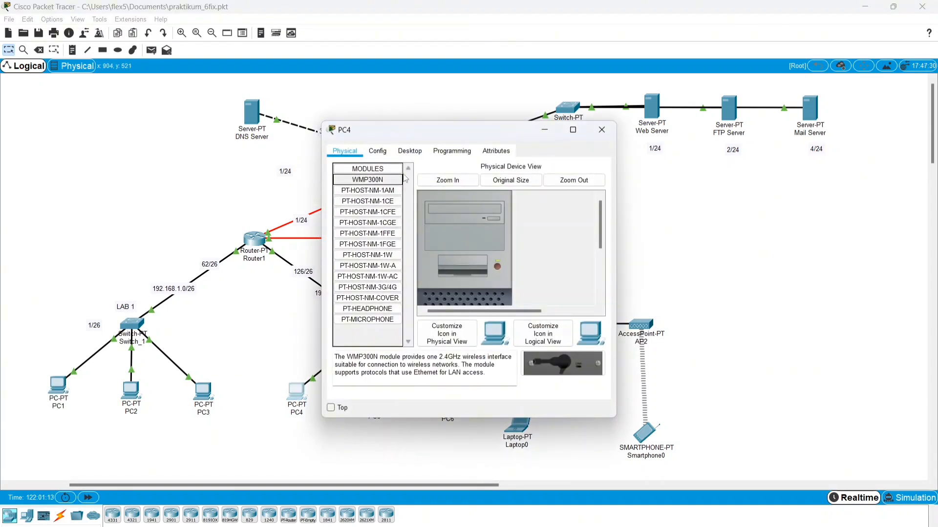
left_click(413, 152)
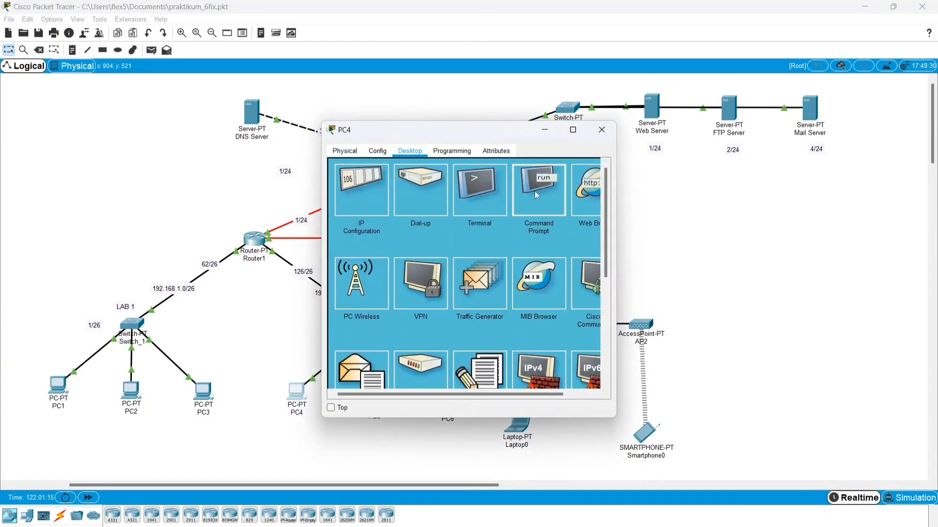
left_click(534, 195)
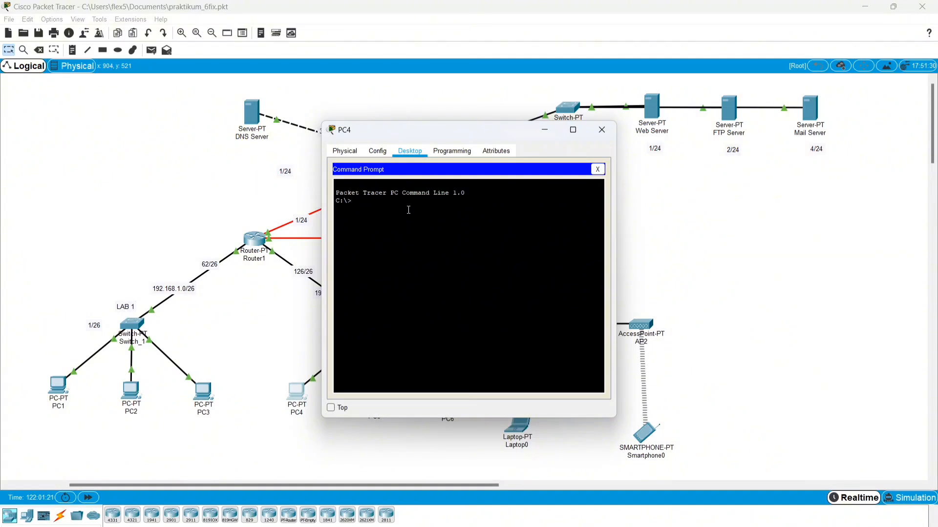
type("ping 43.43.43.1")
key("Return")
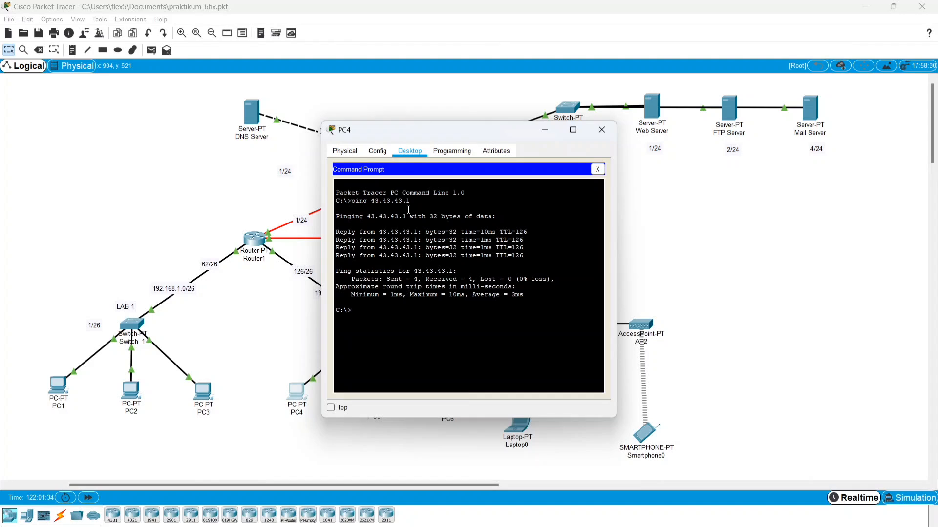
type("43.")
type("43")
key("BackSpace")
type("ping 43.43.43.2")
key("Return")
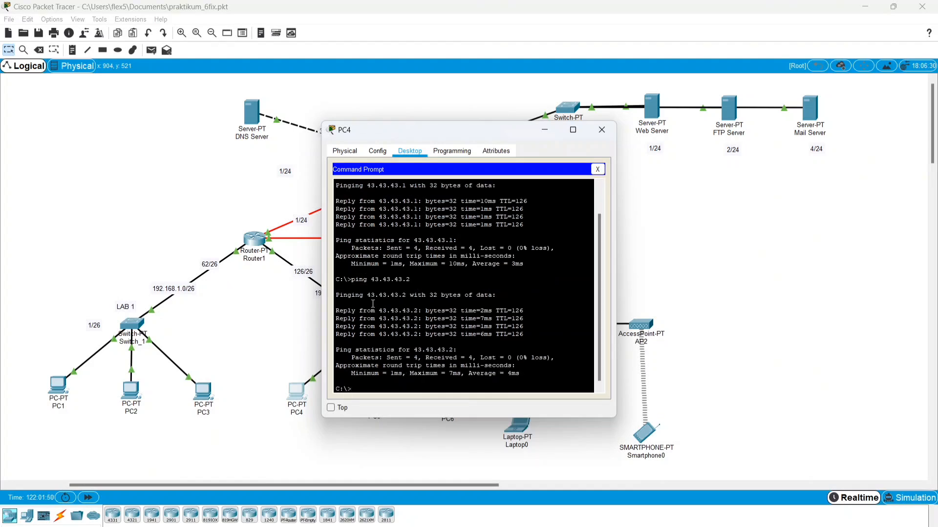
left_click(601, 131)
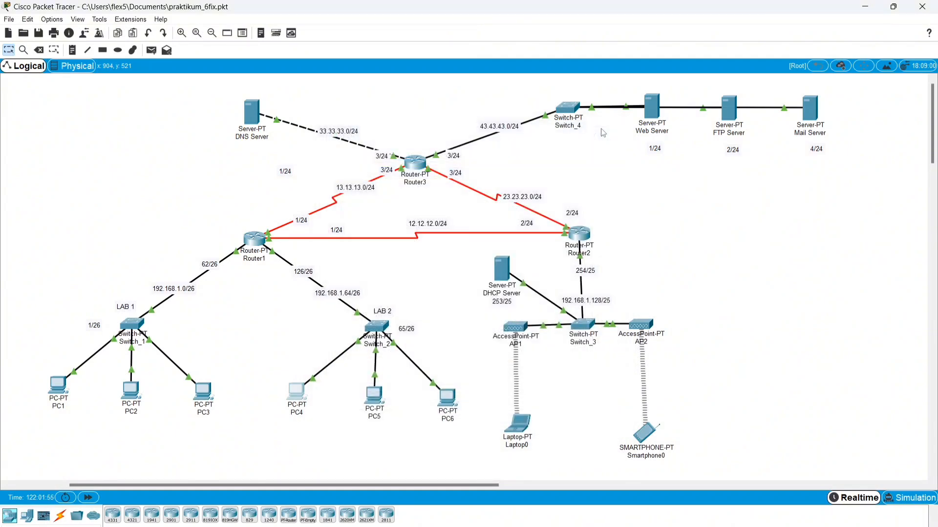
Step: From Laptop0's Command Prompt, ping 43.43.43.1 and 43.43.43.2, then close the Laptop0 window
left_click(527, 434)
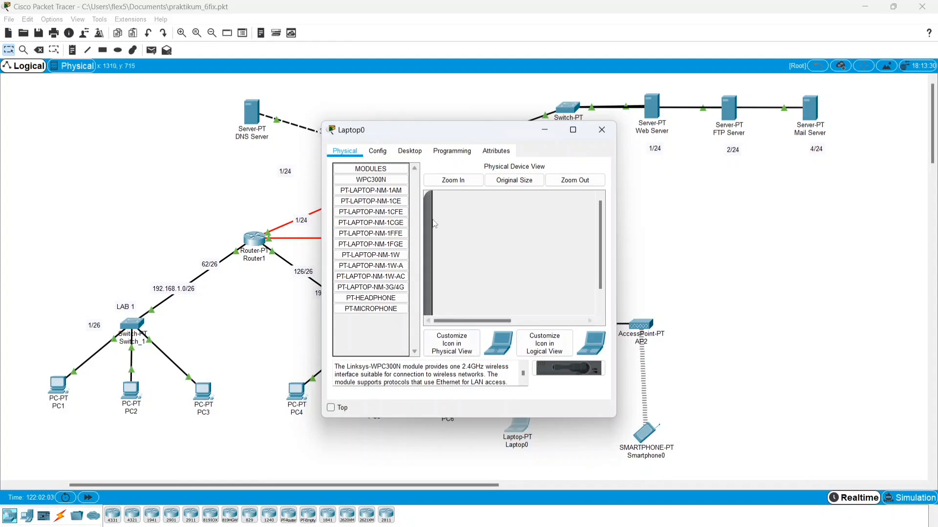
left_click(409, 150)
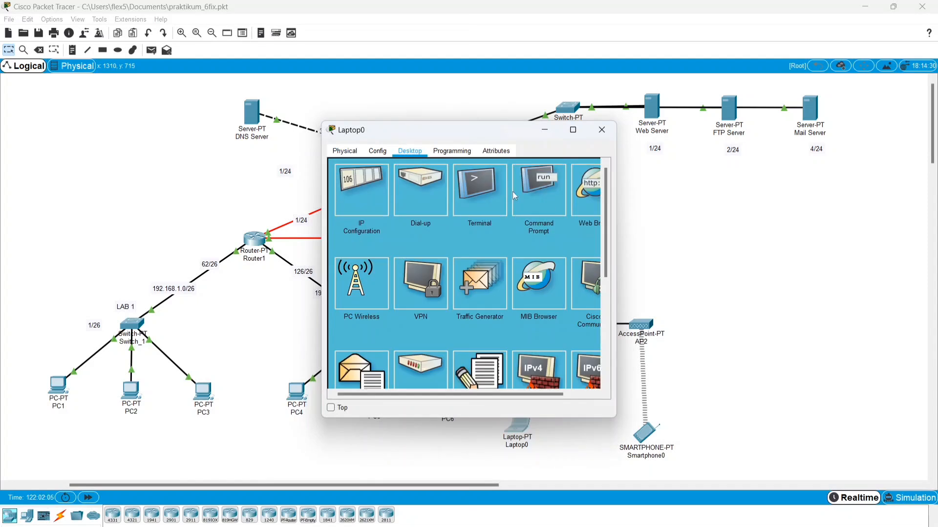
left_click(524, 189)
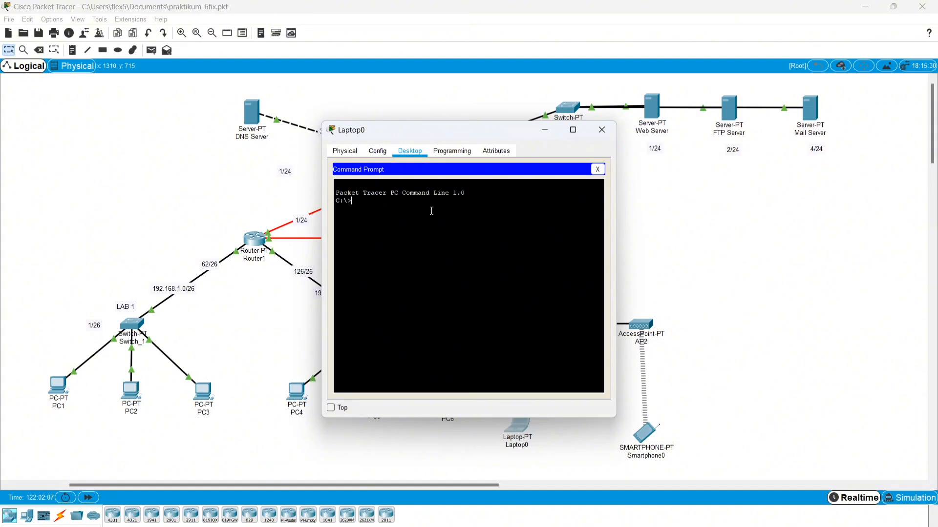
type("ping 43.43.43.1")
key("Return")
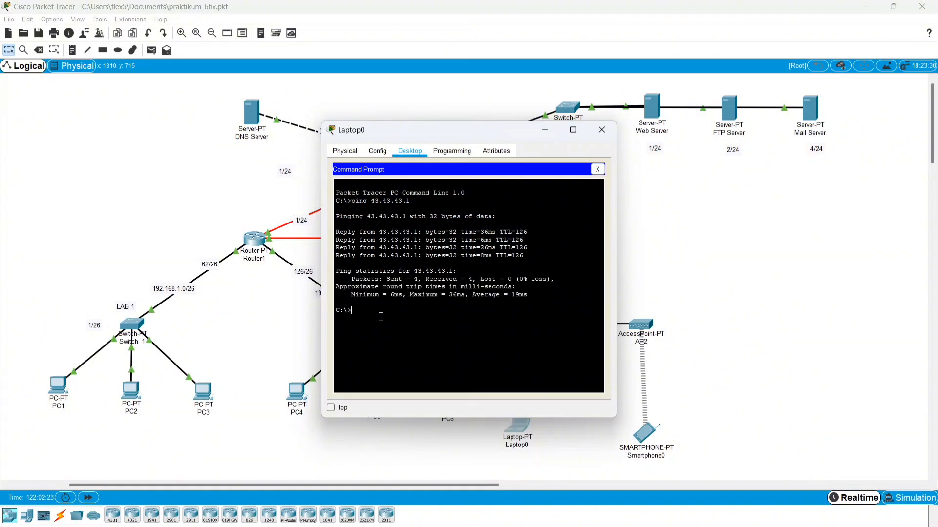
type("ping 43.43.43.2")
key("Return")
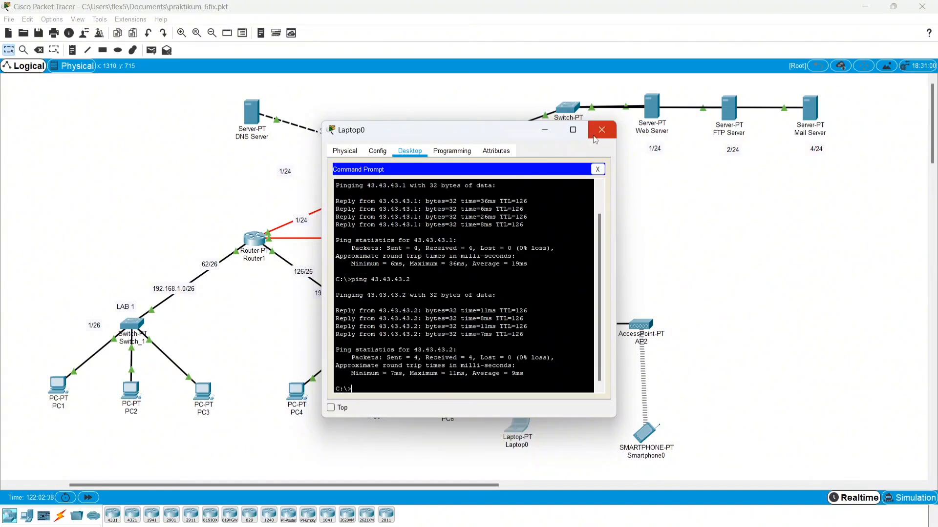
left_click(601, 131)
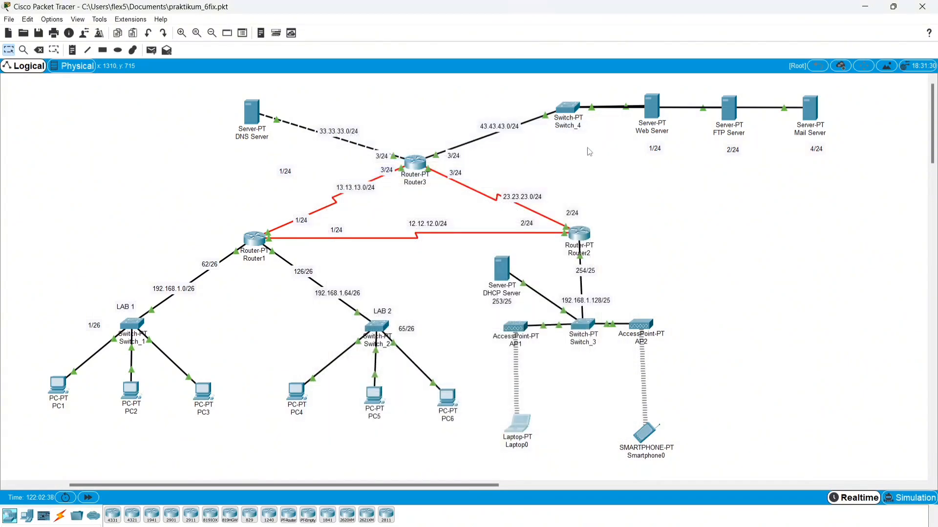
Step: From Smartphone0's Command Prompt, ping 43.43.43.1 and 43.43.43.2, then close the window
left_click(648, 437)
left_click(416, 151)
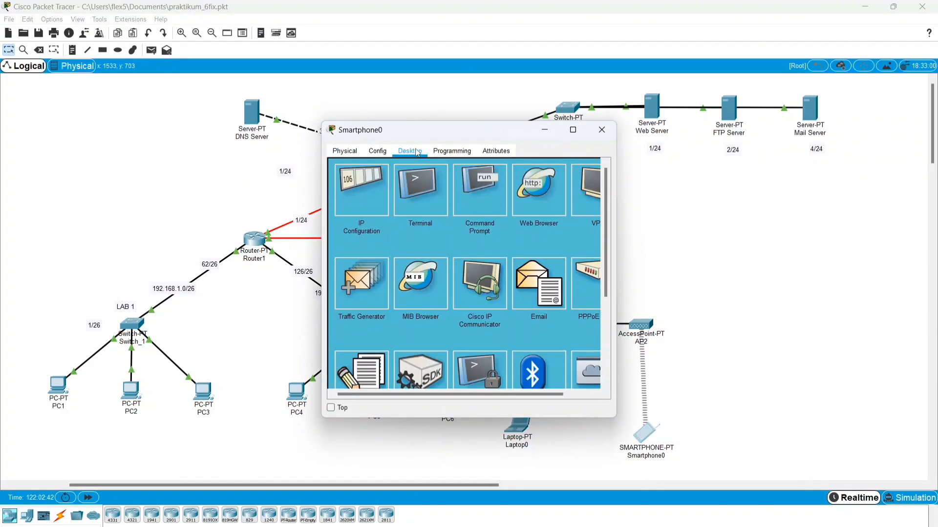
left_click(473, 192)
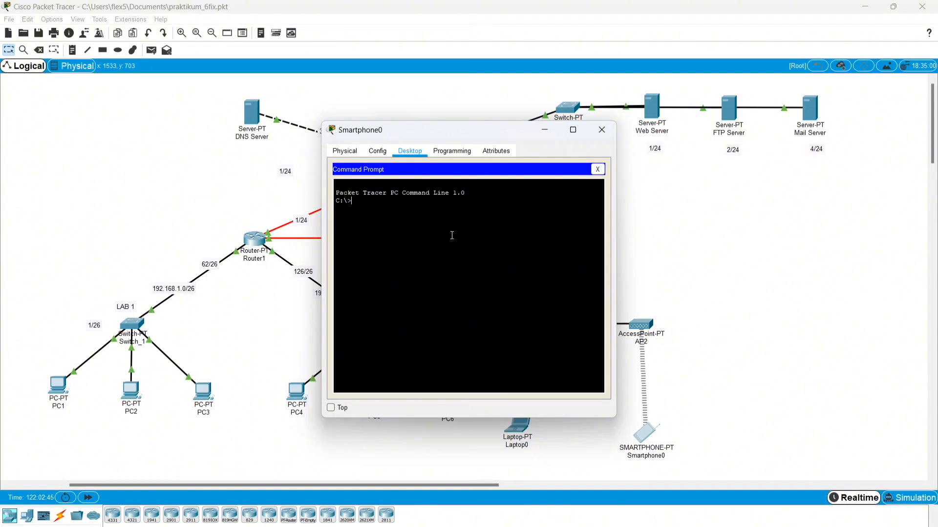
type("ping 43.43.43.1")
key("Return")
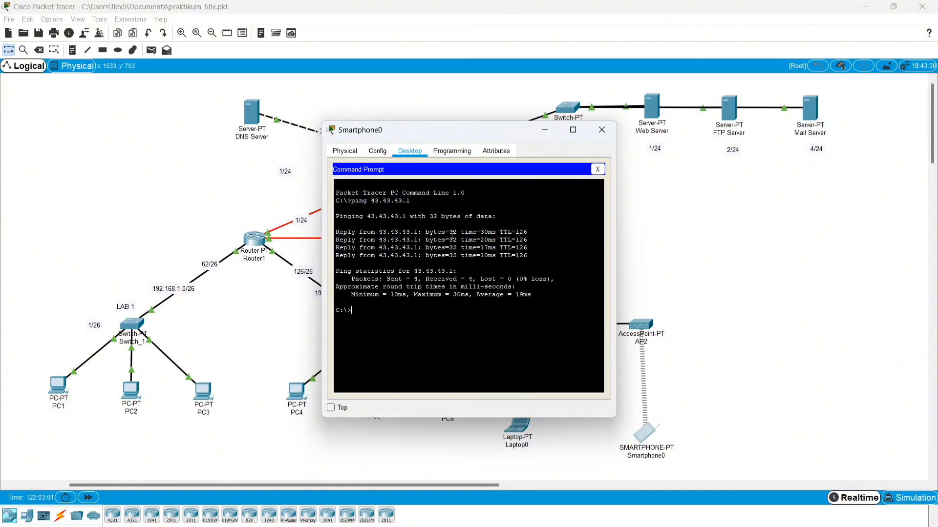
type("ping 43.43.43.2")
key("Return")
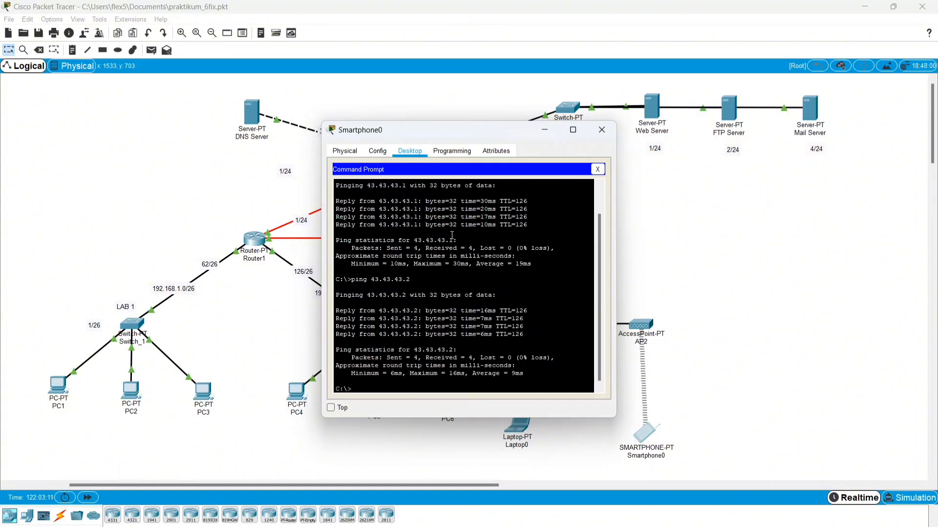
left_click(602, 126)
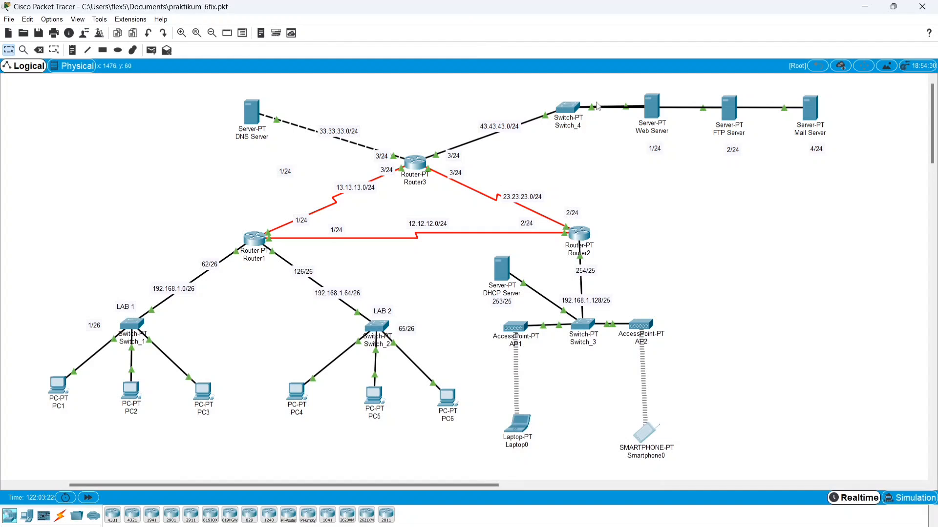
Step: Review the FTP Server's user accounts and RWDNL permissions under Services > FTP, then open PC1
left_click(729, 114)
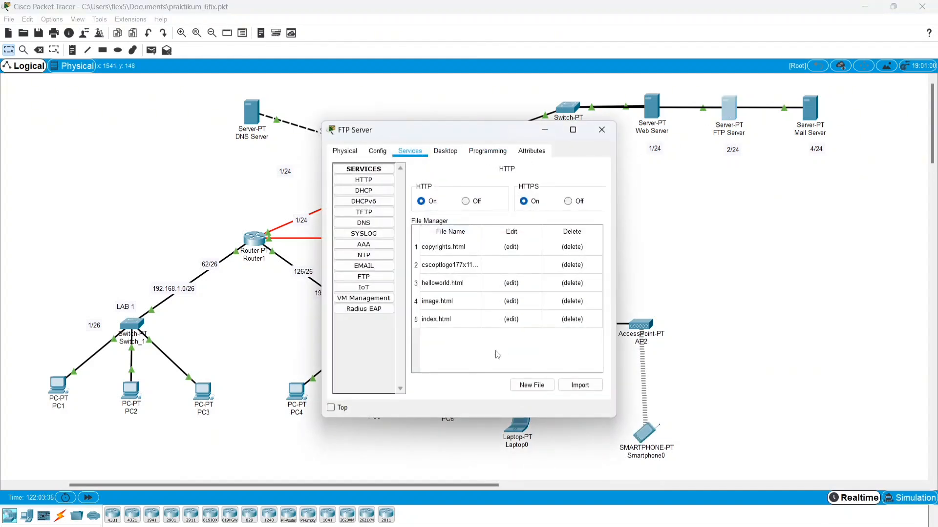
left_click(363, 276)
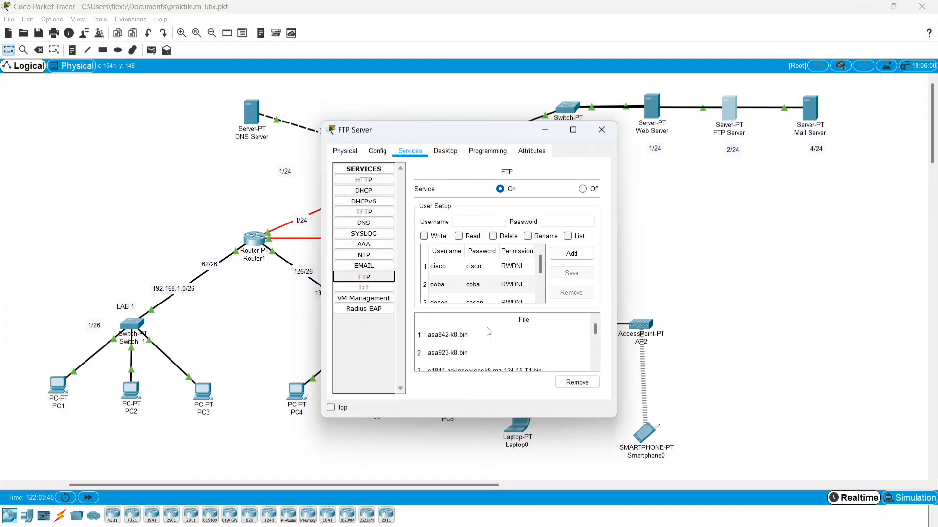
scroll(488, 332, "down", 2)
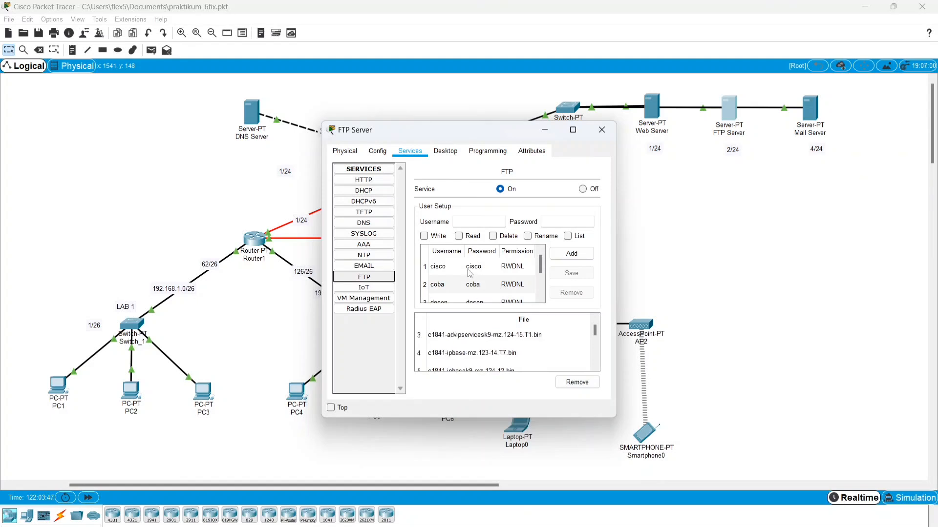
scroll(470, 276, "down", 2)
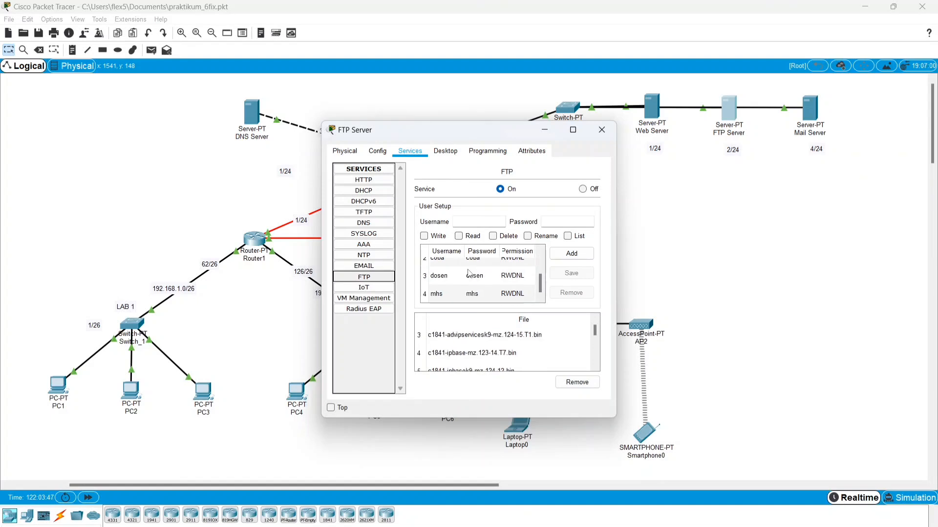
left_click(466, 220)
left_click(454, 276)
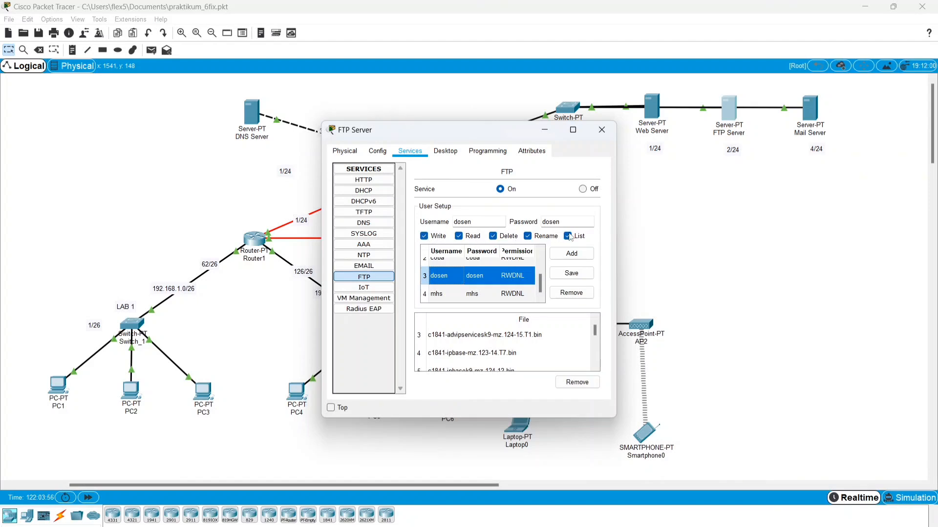
left_click(576, 257)
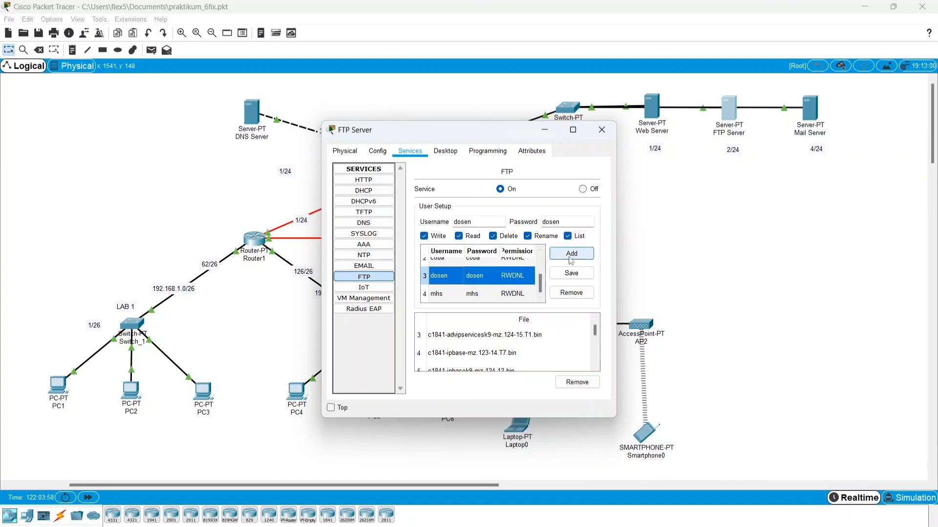
left_click(448, 295)
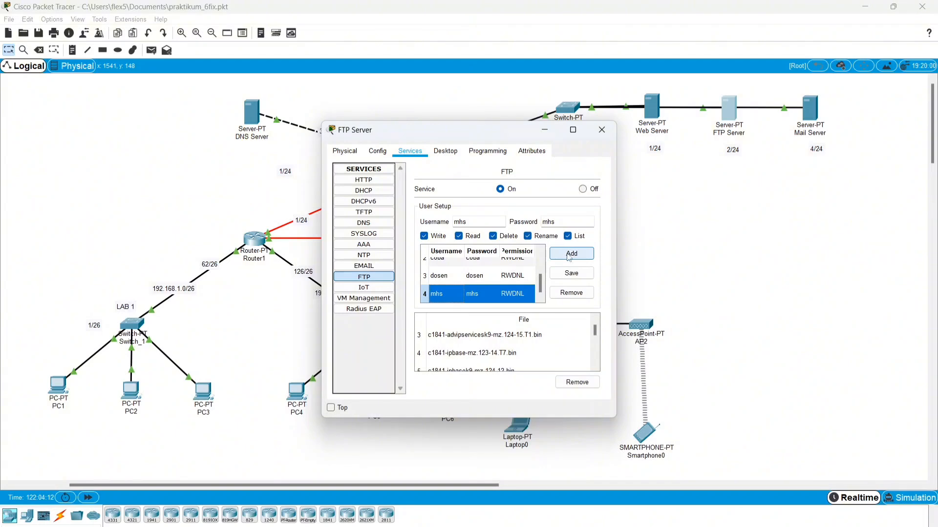
left_click(603, 138)
left_click(58, 390)
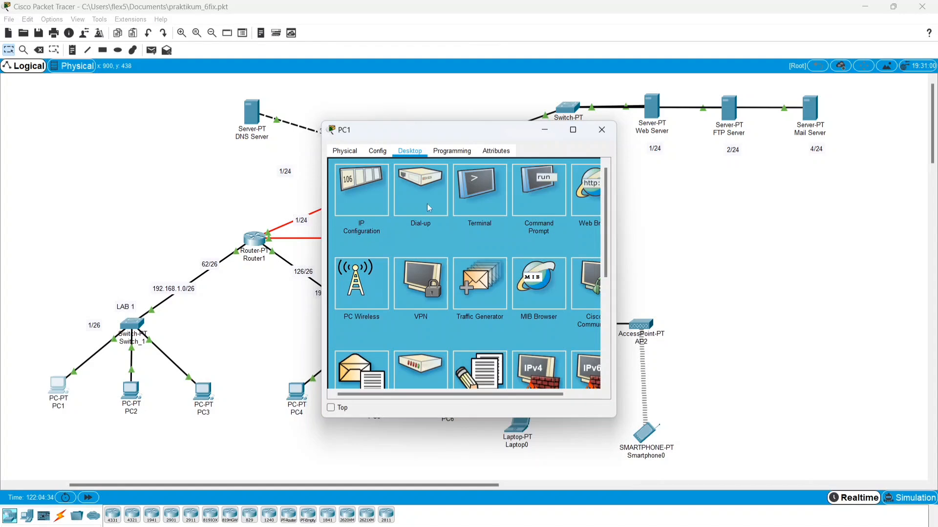
Step: Write the note "ini pesan dari pc 1" in PC1's Text Editor
scroll(469, 306, "down", 2)
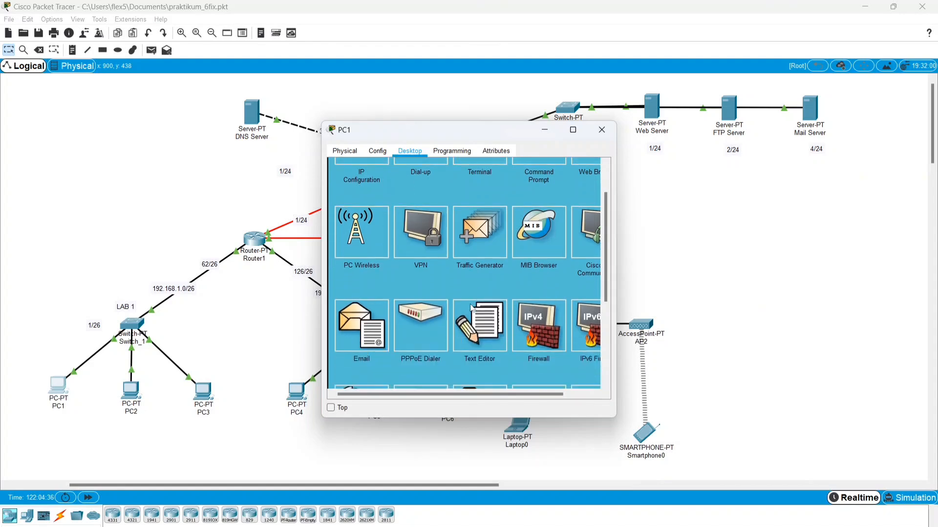
left_click(484, 336)
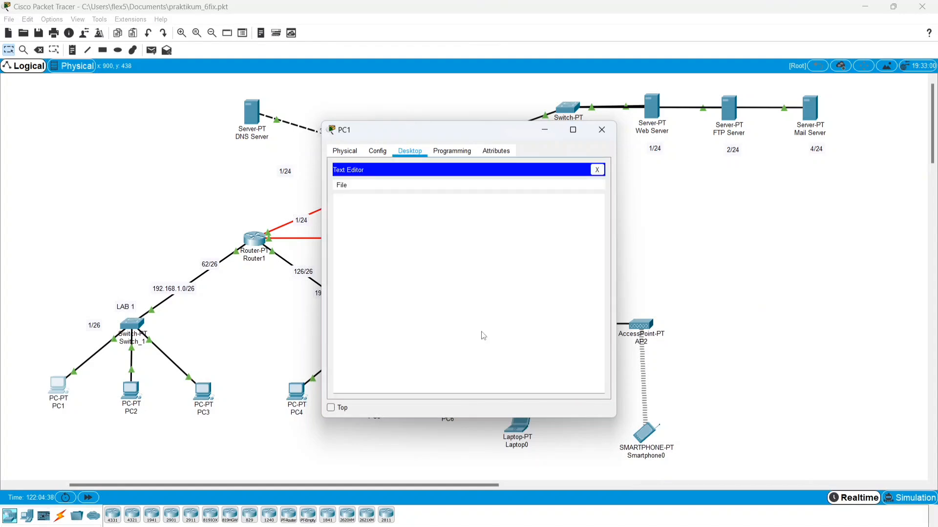
left_click(484, 336)
type("ini")
type(" pess")
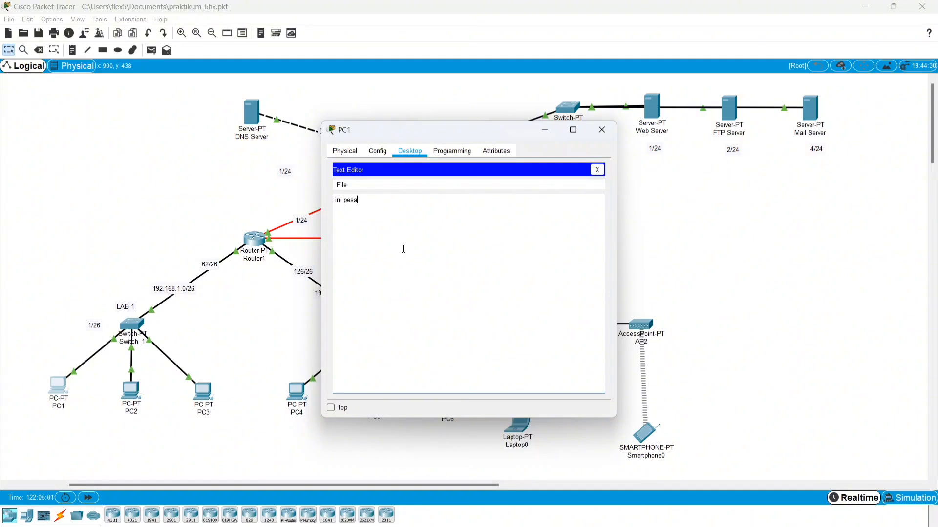
type("n dari")
type("pc 1")
Step: Save the note as a file named Pesan-Pc1
left_click(342, 185)
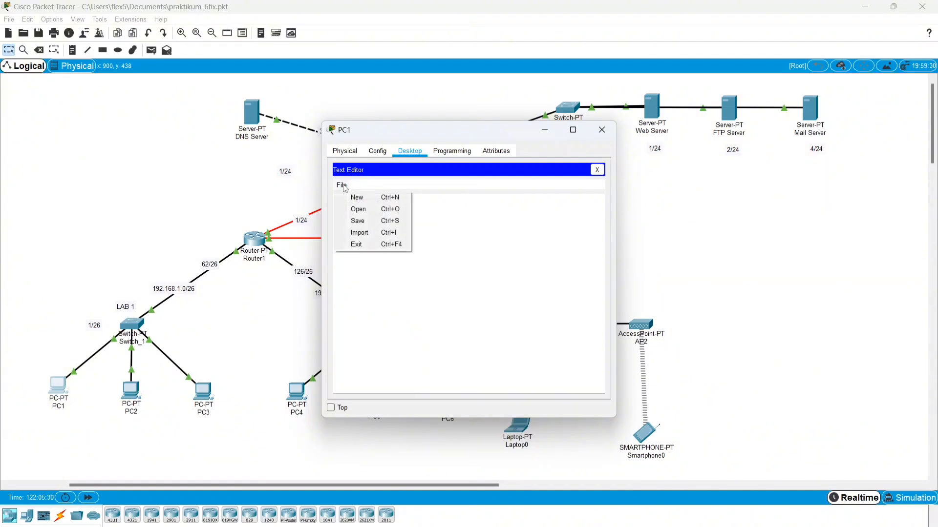
left_click(364, 222)
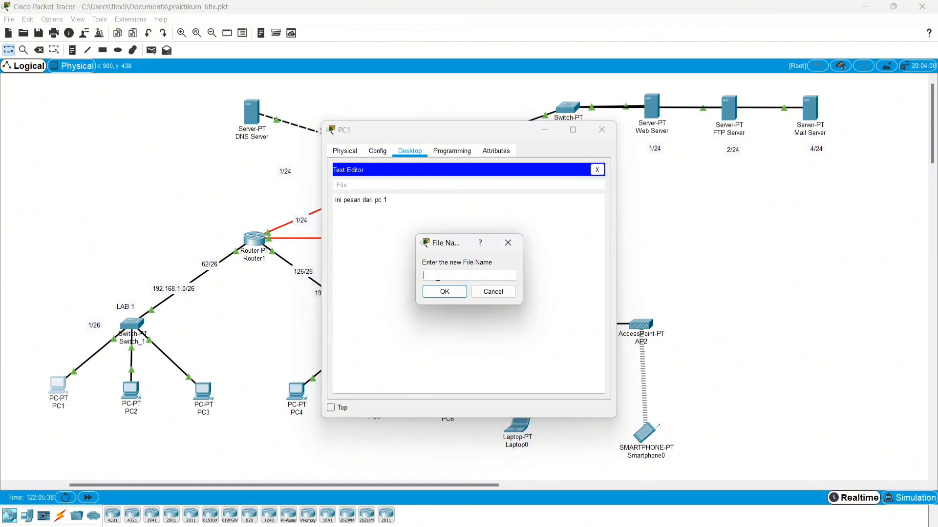
type("pesan-pc1")
left_click(445, 276)
key("BackSpace")
key("Caps_Lock")
type("Pc1")
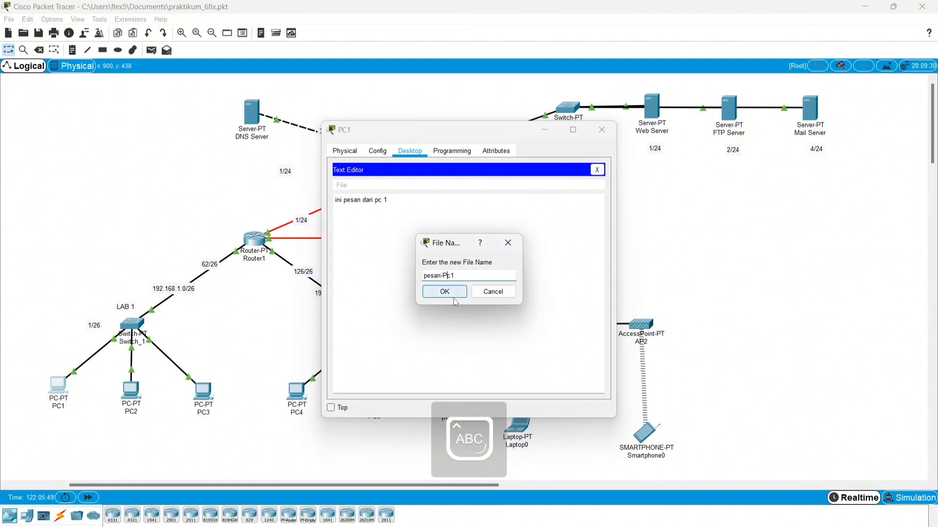
left_click(427, 277)
key("BackSpace")
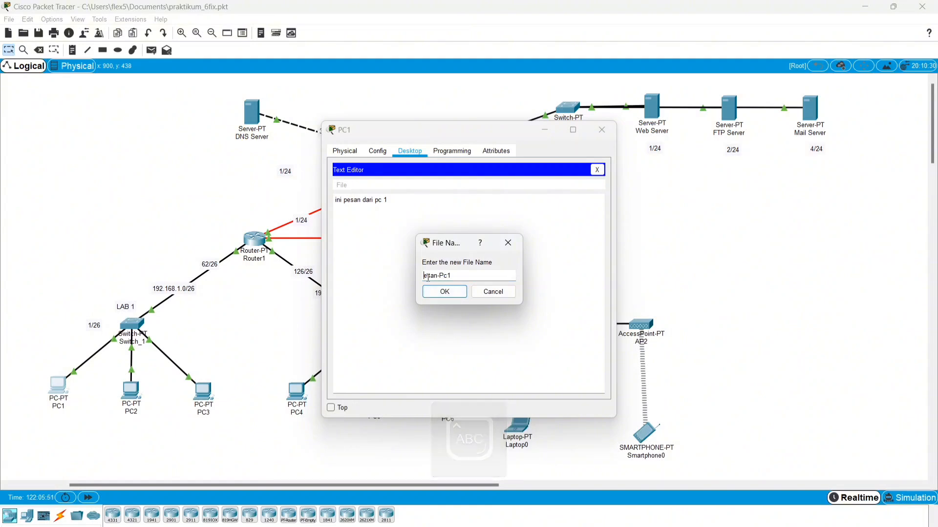
type("P")
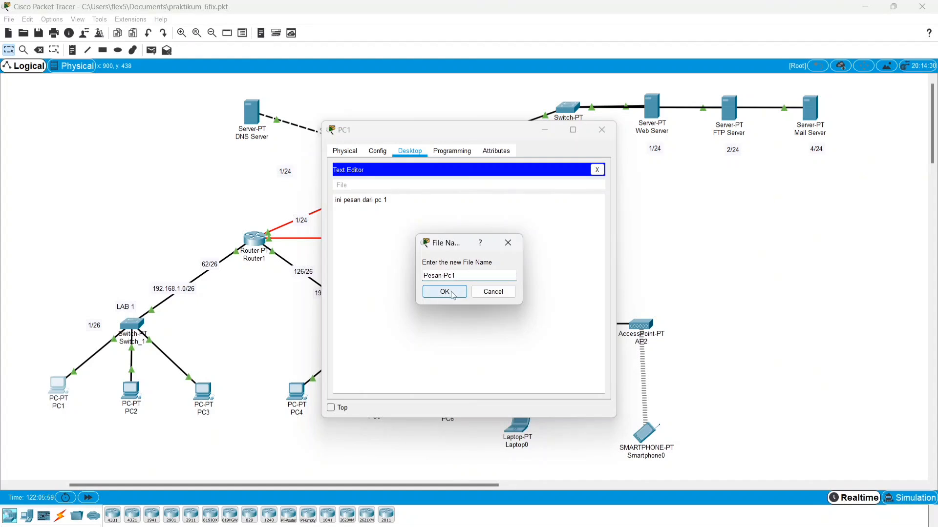
left_click(445, 291)
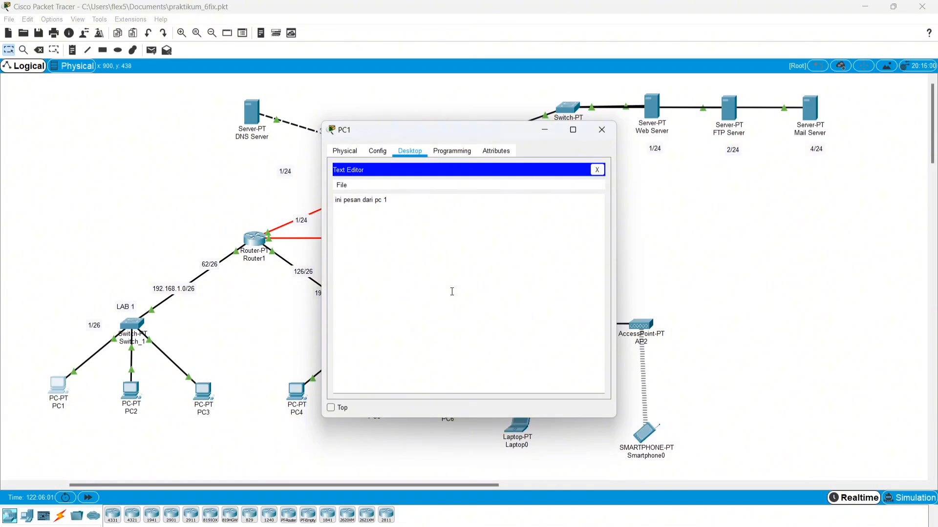
Step: Close PC1's Text Editor and reopen PC1's Command Prompt
left_click(608, 139)
left_click(59, 394)
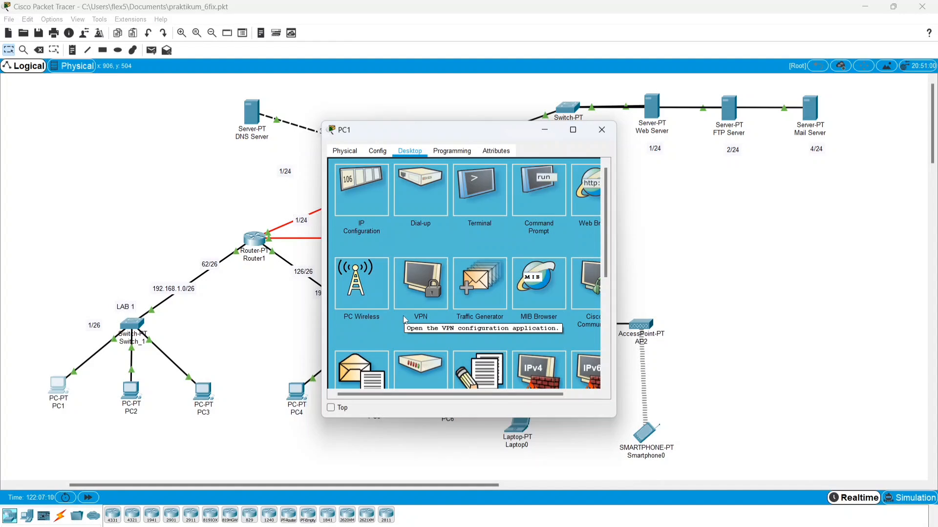
left_click(525, 202)
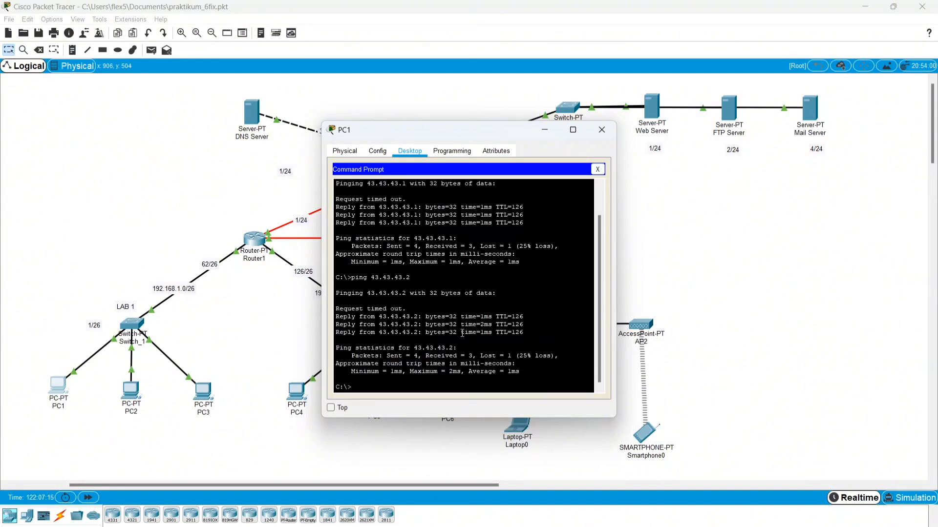
Step: Run dir to confirm Pesan-Pc1.txt on PC1, then connect to FTP server 43.43.43.2
key("Caps_Lock")
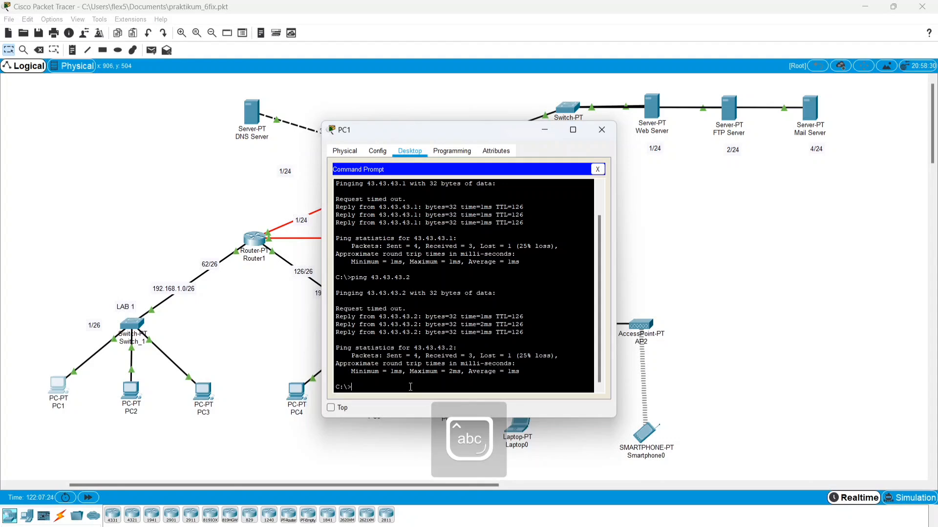
type("dir")
key("Return")
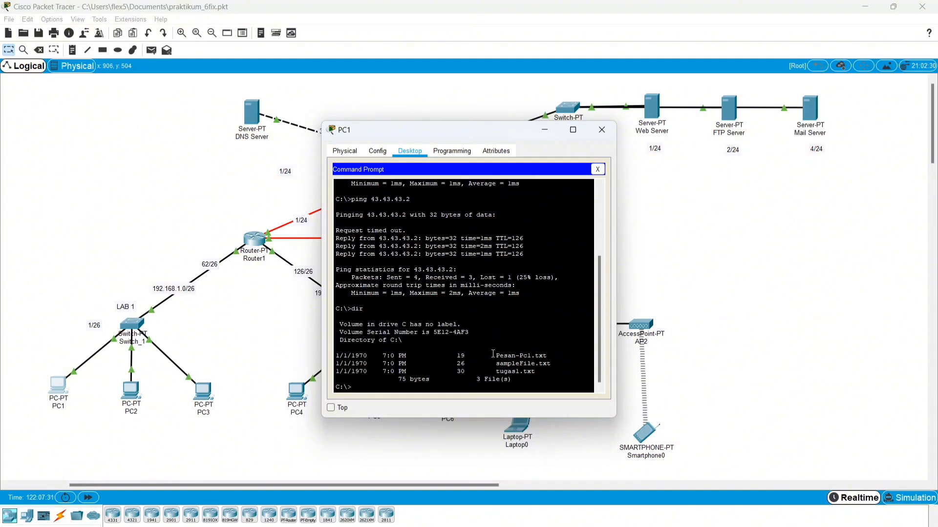
left_click_drag(493, 354, 552, 356)
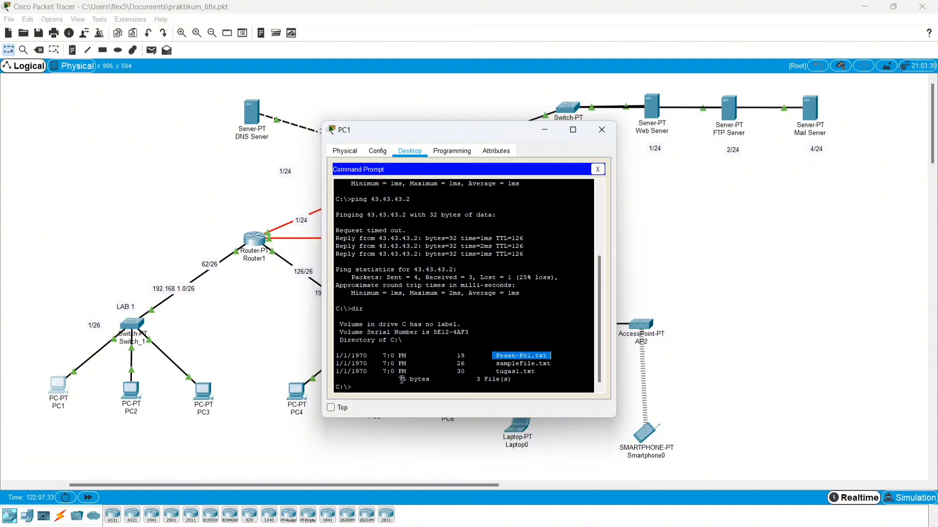
left_click(385, 388)
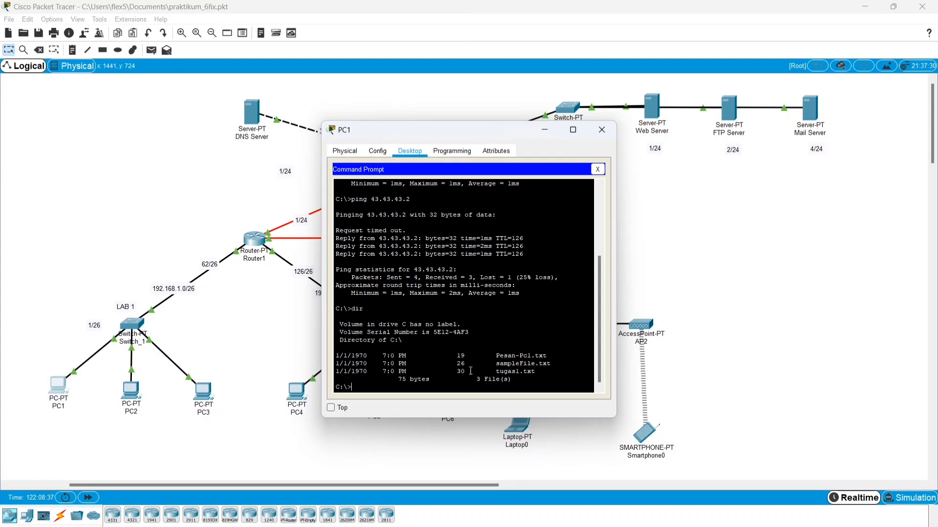
type("ftp 43.43.43.2")
key("Return")
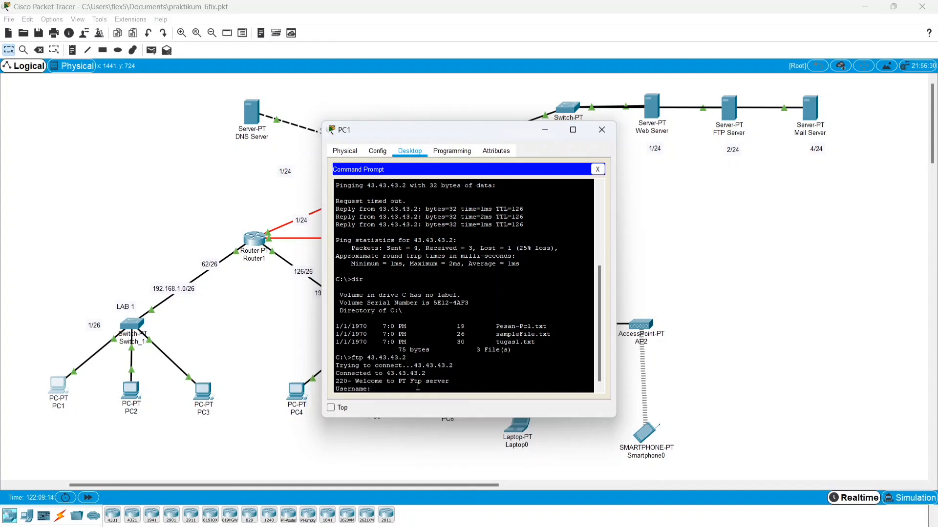
Step: Log in to the FTP server with the username mhs and its password
type("mhs")
key("Return")
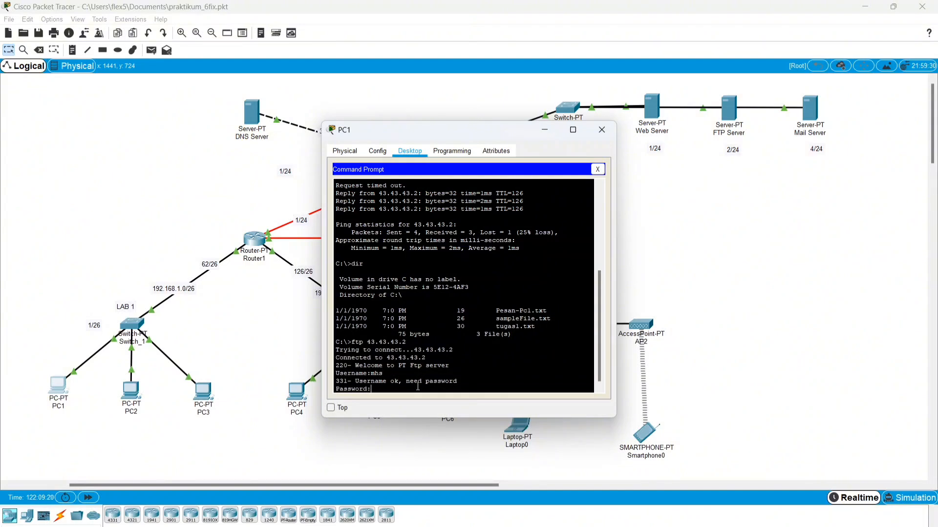
key("Return")
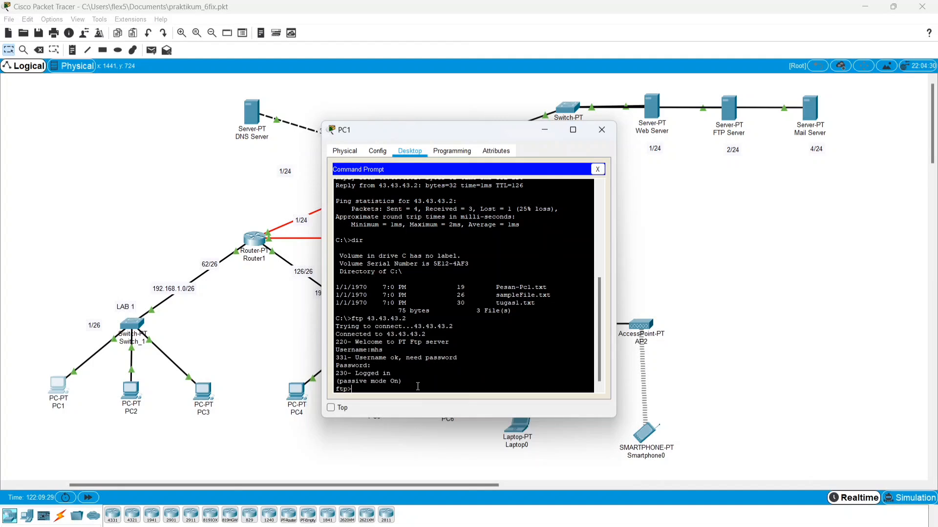
Step: Upload Pesan-Pc1.txt to the FTP server with put
type("put")
key("Caps_Lock")
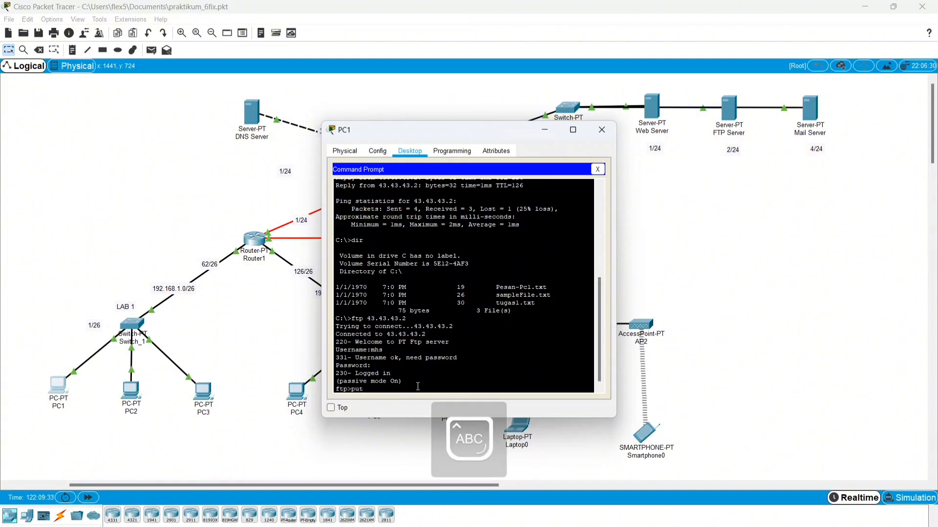
type("Pesan-pc")
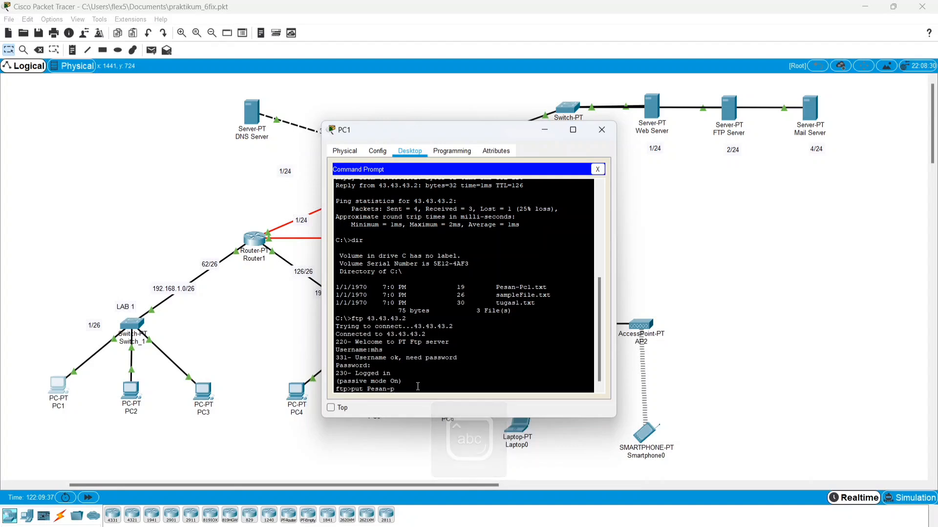
key("BackSpace")
key("BackSpace")
key("Caps_Lock")
type("P")
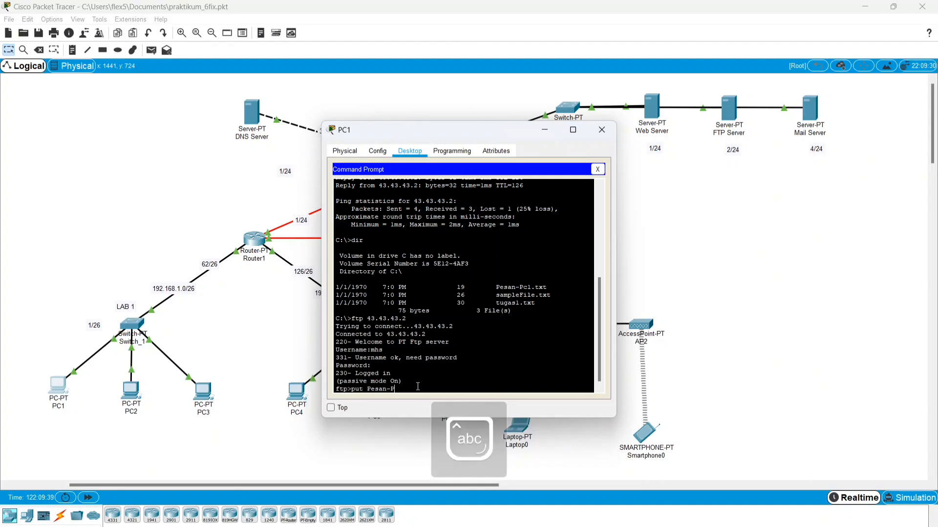
type("c1")
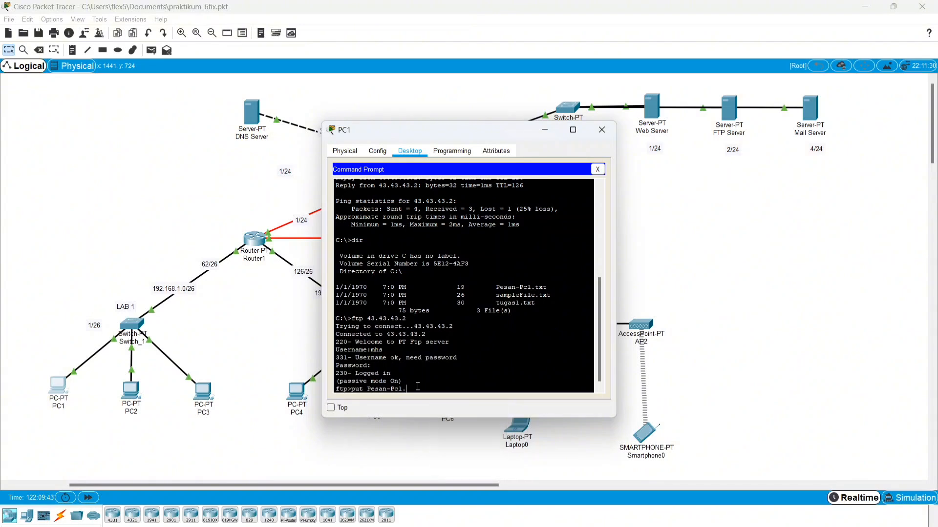
type(".txt")
key("Return")
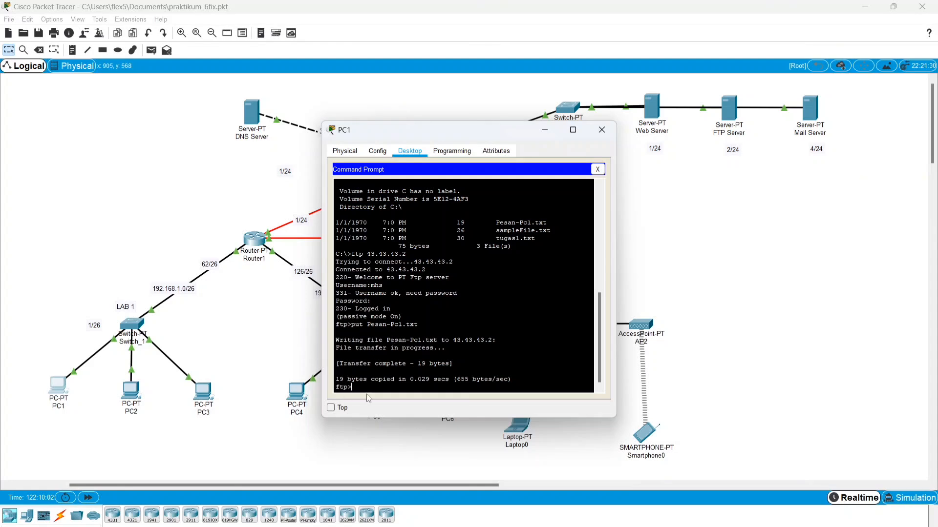
Step: List the FTP server's files with dir to confirm the upload
type("dir")
key("Return")
left_click_drag(355, 379, 419, 379)
left_click(484, 392)
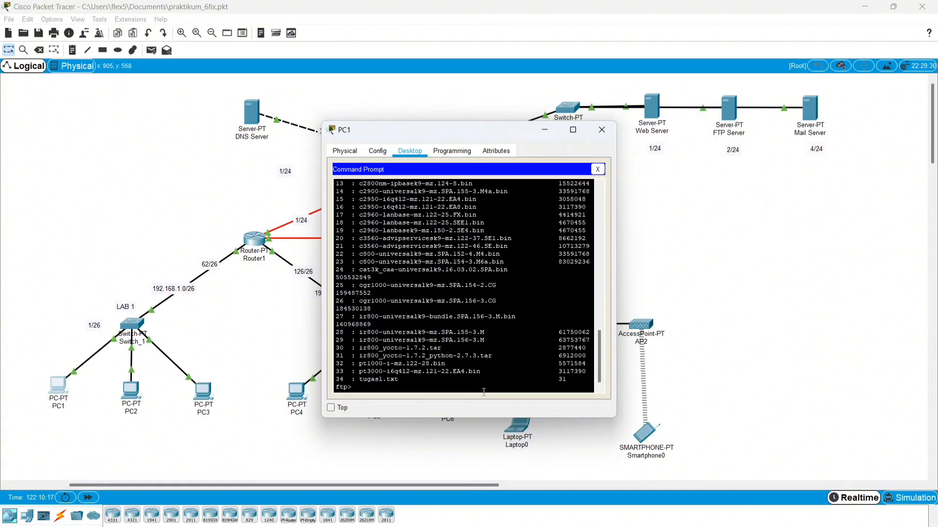
Step: Switch to Laptop0's Command Prompt and connect to FTP server 43.43.43.2
left_click(602, 130)
left_click(518, 424)
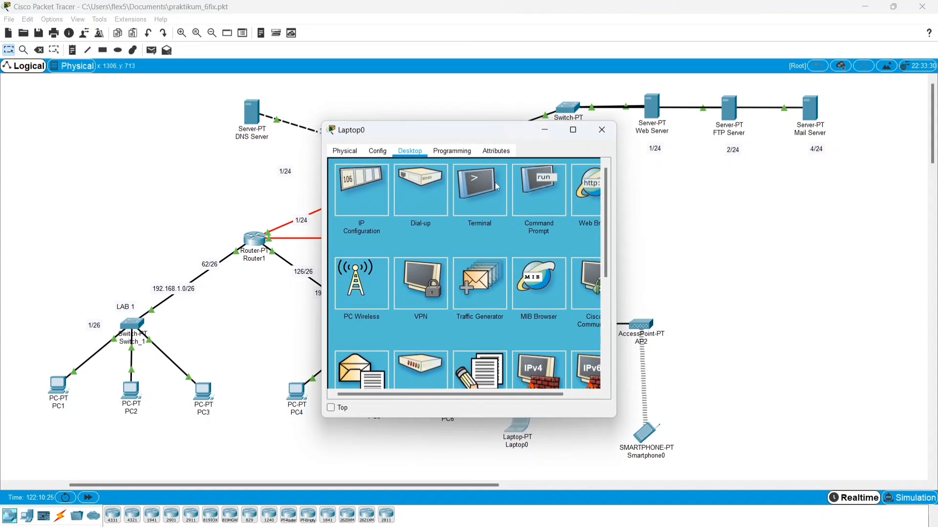
left_click(552, 195)
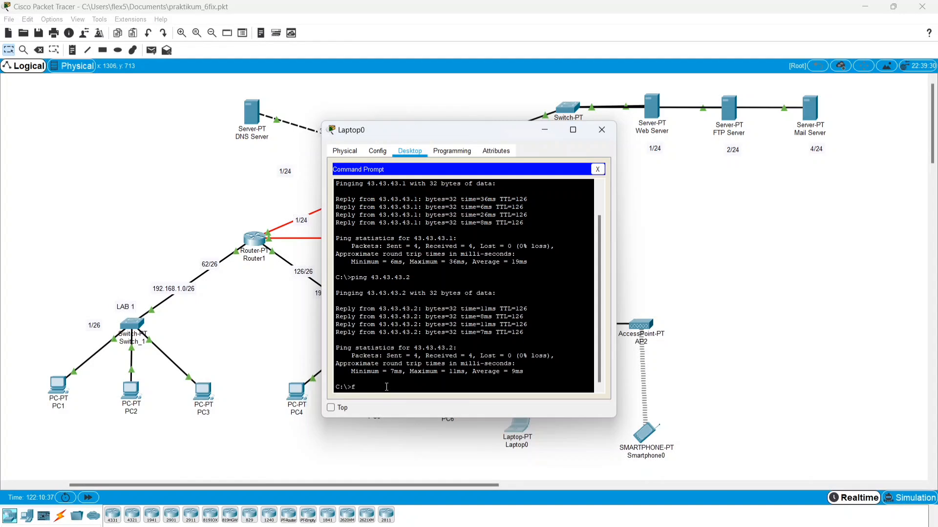
type("tp 43.43.43.2")
key("Return")
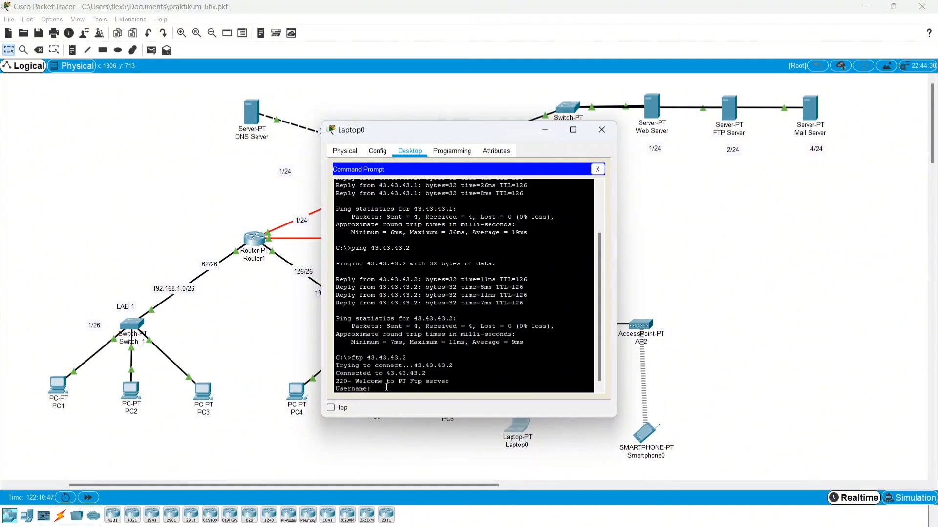
Step: Log in as dosen and download Pesan-Pc1.txt with get
type("dosen")
key("Return")
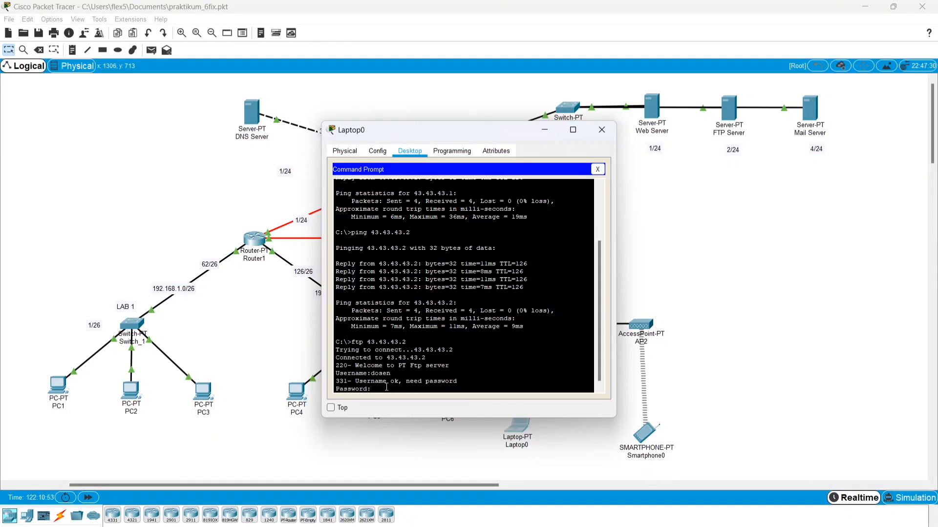
key("Return")
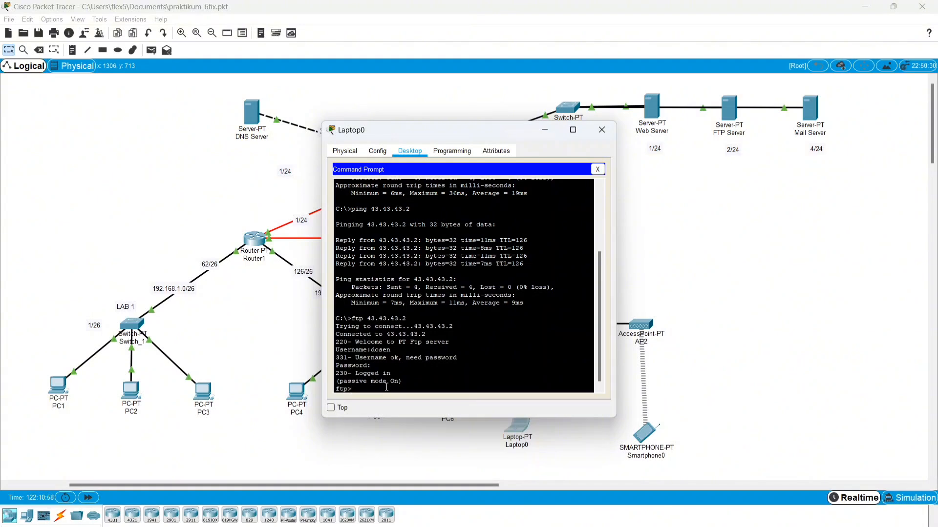
type("get Pe")
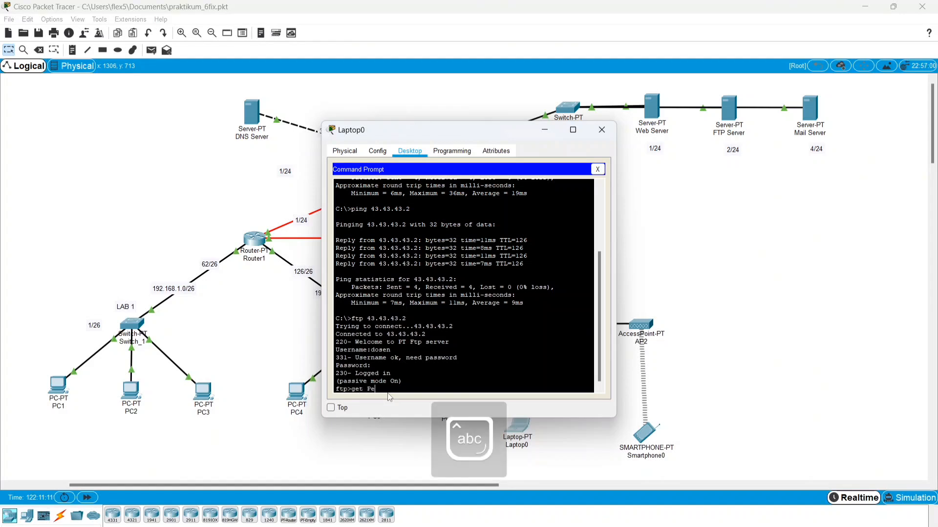
type("san-Pc1")
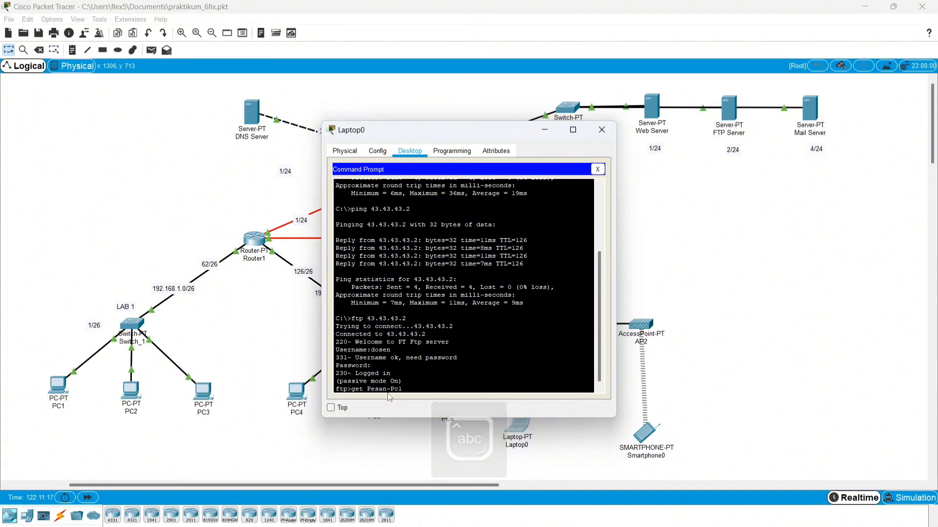
type(".txt")
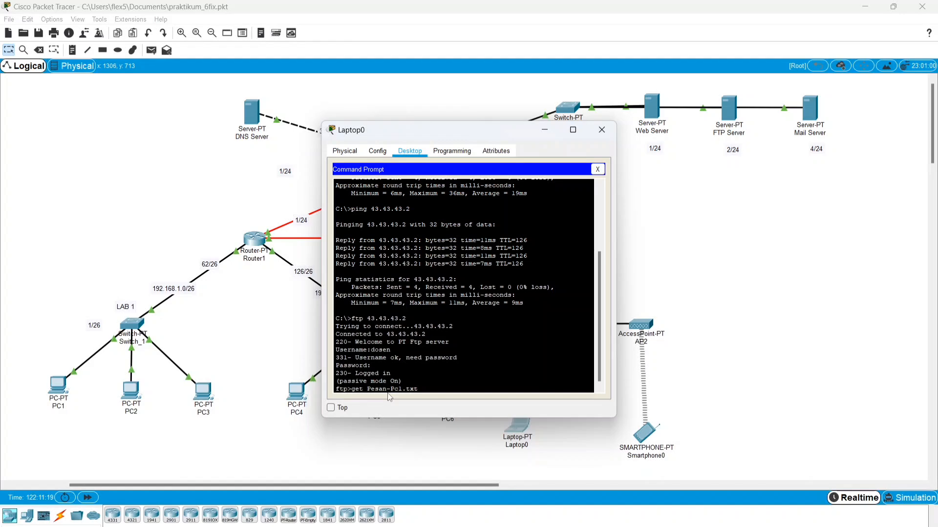
key("Return")
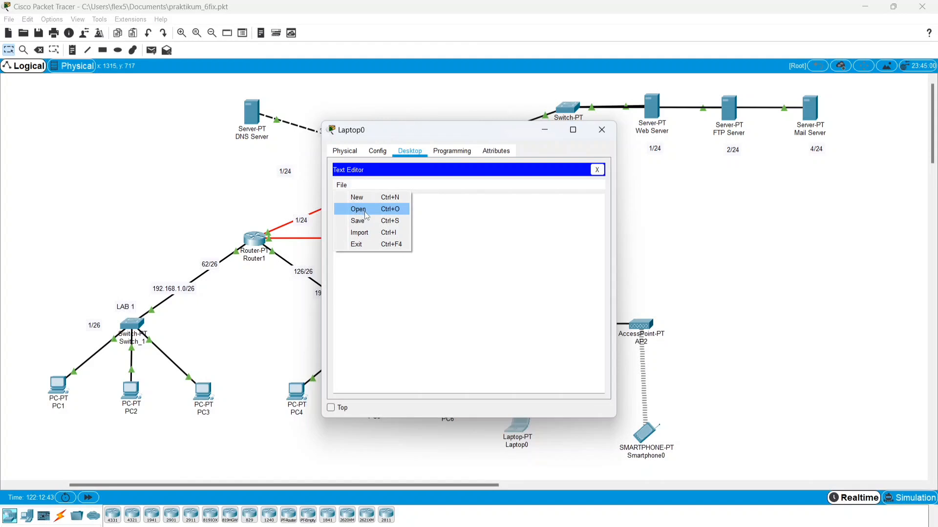
Step: Open Pesan-Pc1.txt in Laptop0's Text Editor to read 'ini pesan dari pc 1', then close Laptop0
left_click(365, 212)
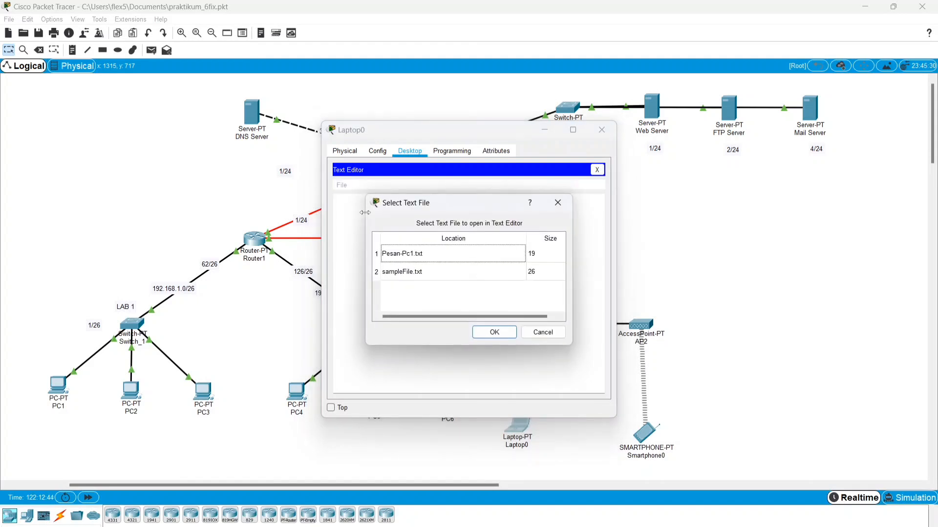
left_click(436, 261)
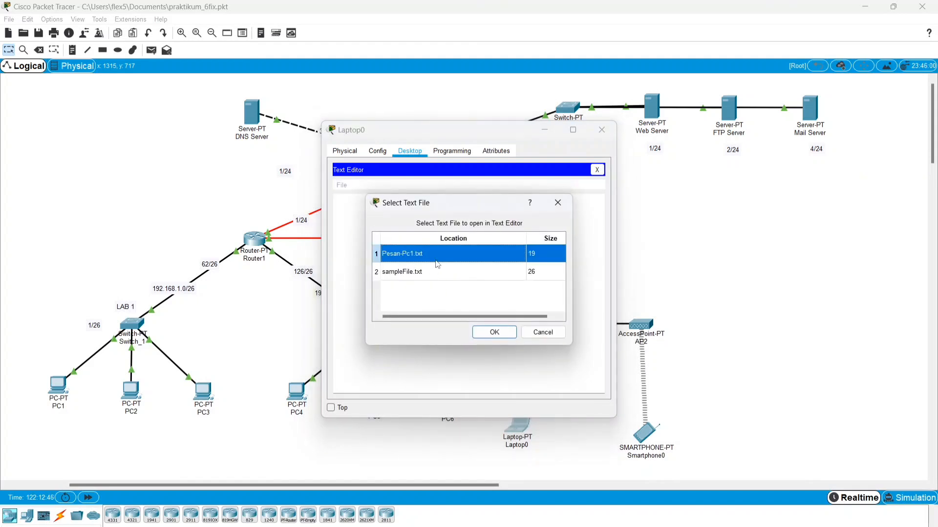
left_click(494, 333)
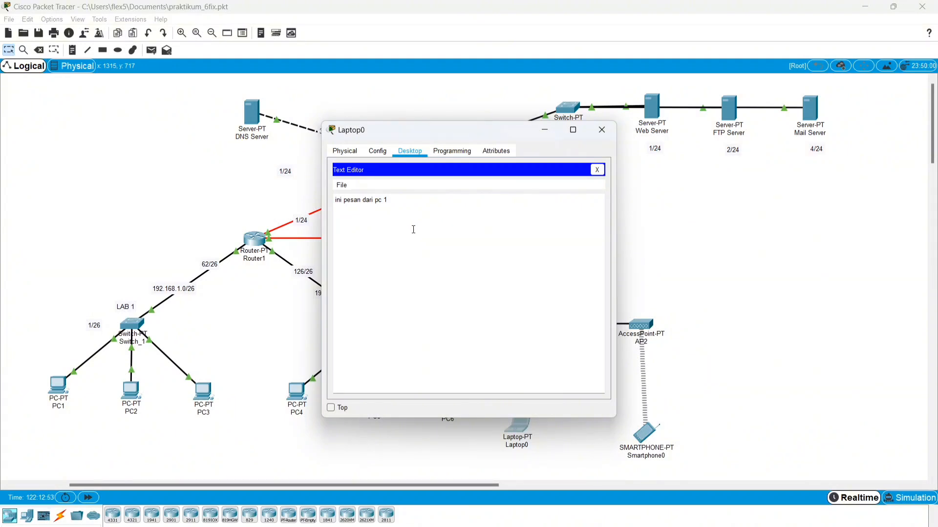
left_click(602, 129)
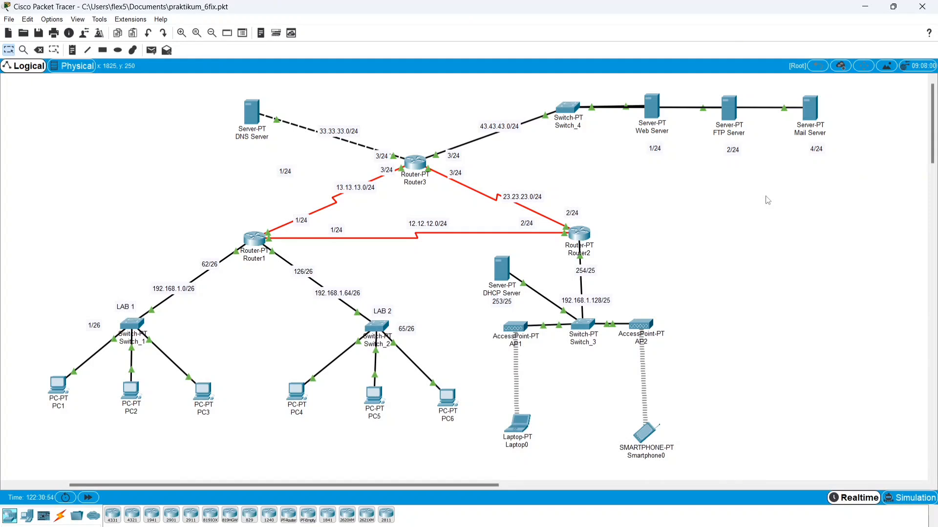
left_click(809, 108)
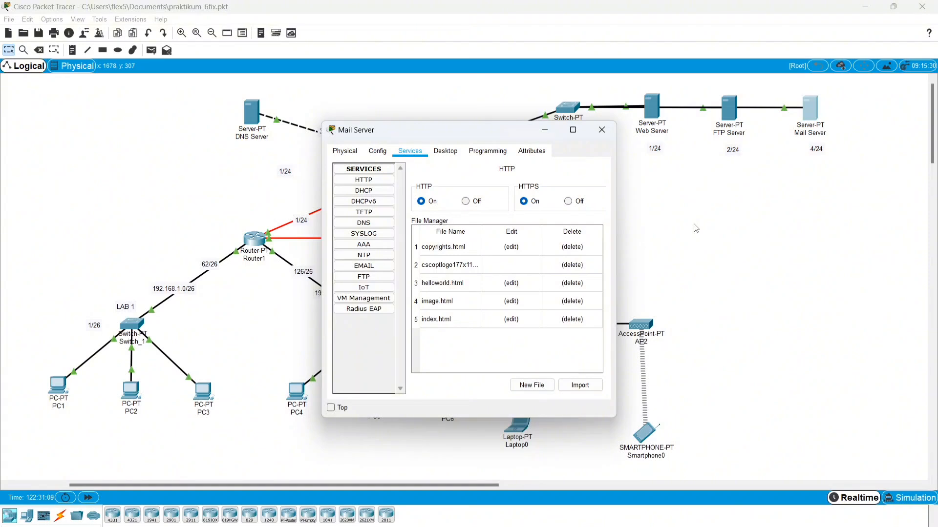
left_click(445, 151)
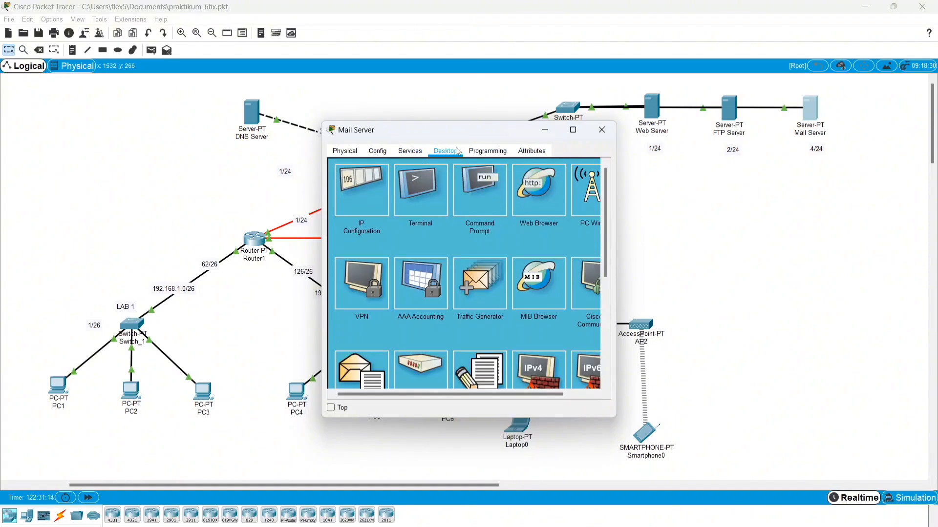
left_click(354, 204)
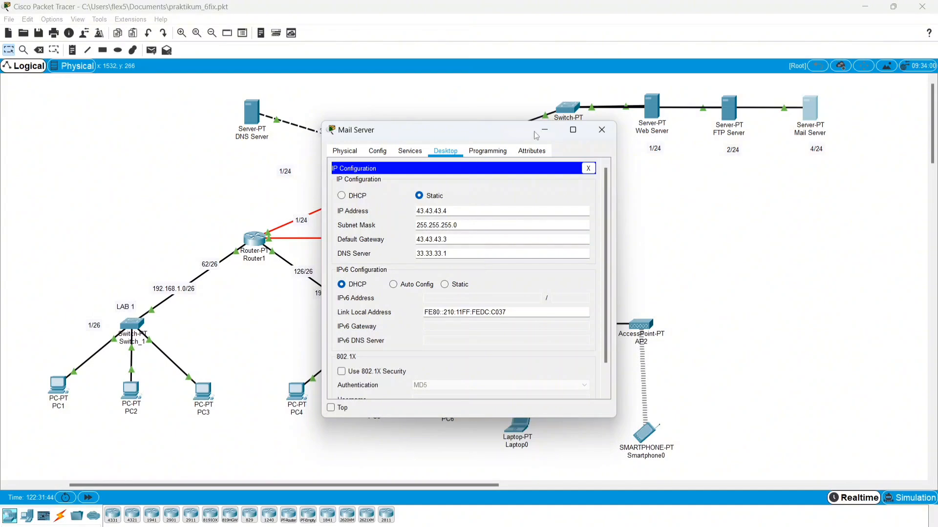
left_click(601, 130)
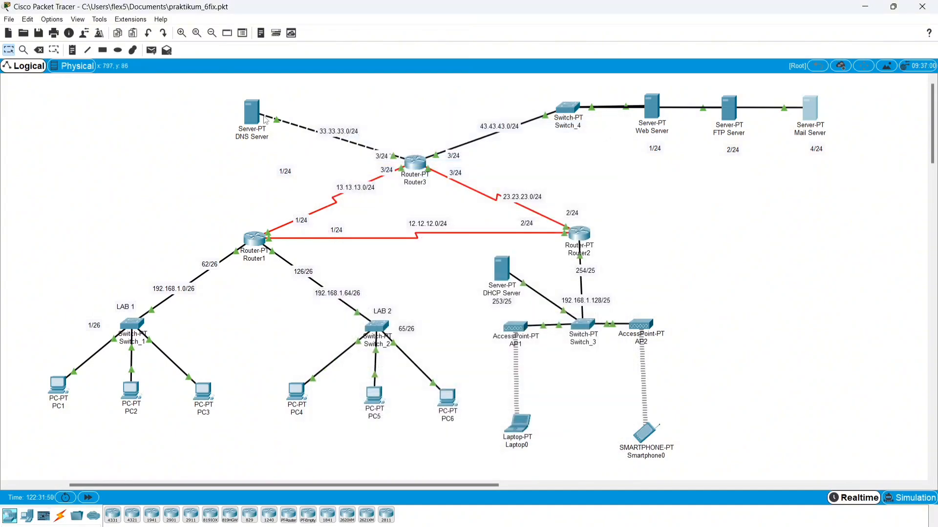
Step: Check the DNS Server's static IP 33.33.33.1 with gateway 33.33.33.3, then reopen its window
left_click(255, 117)
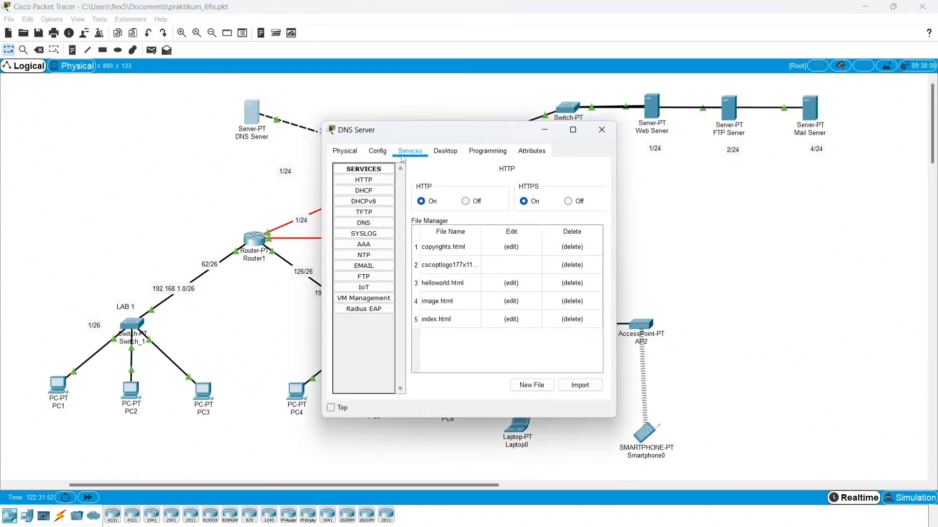
left_click(445, 151)
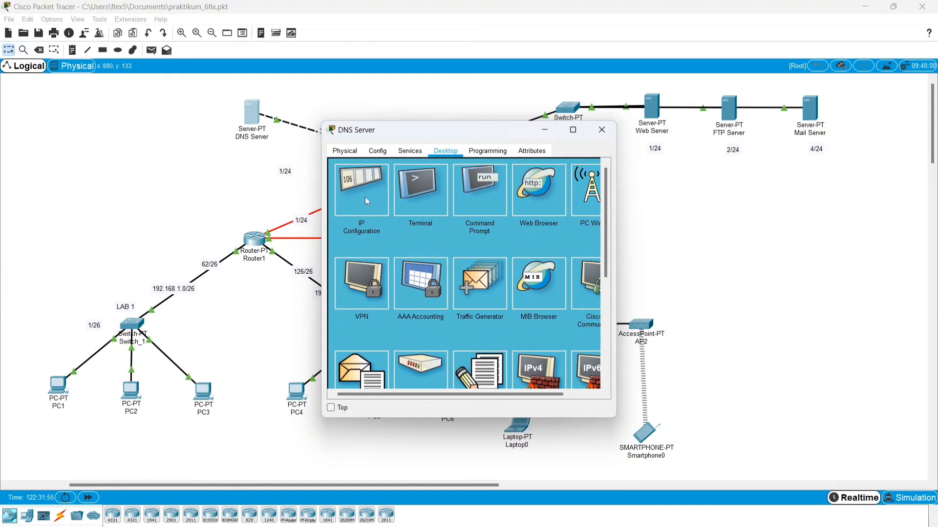
left_click(366, 200)
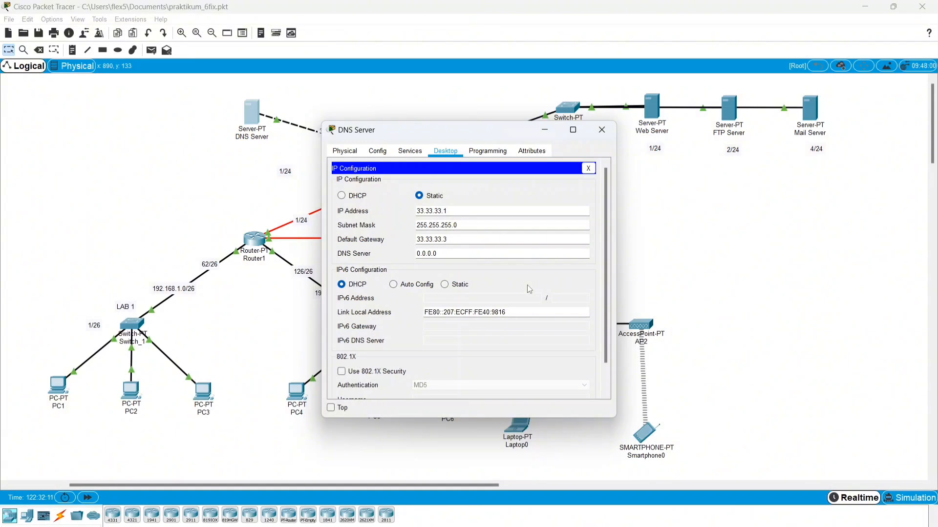
left_click(602, 129)
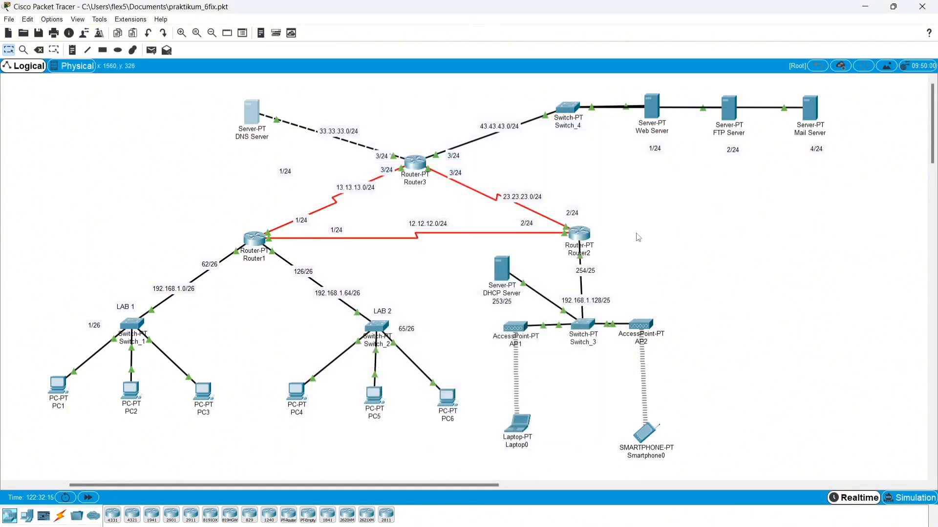
left_click(251, 119)
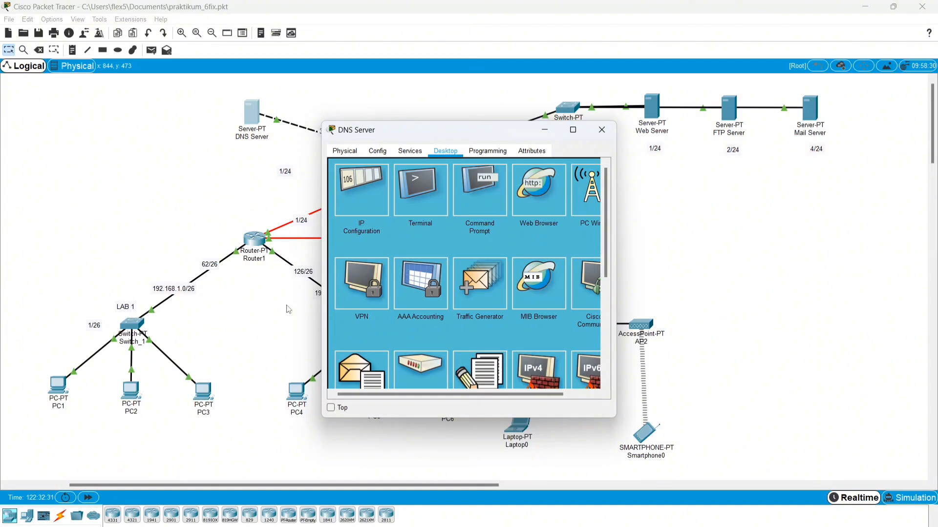
Step: Confirm the DNS A record mail.jarkom.com points to 43.43.43.4, then close the DNS Server window
left_click(413, 151)
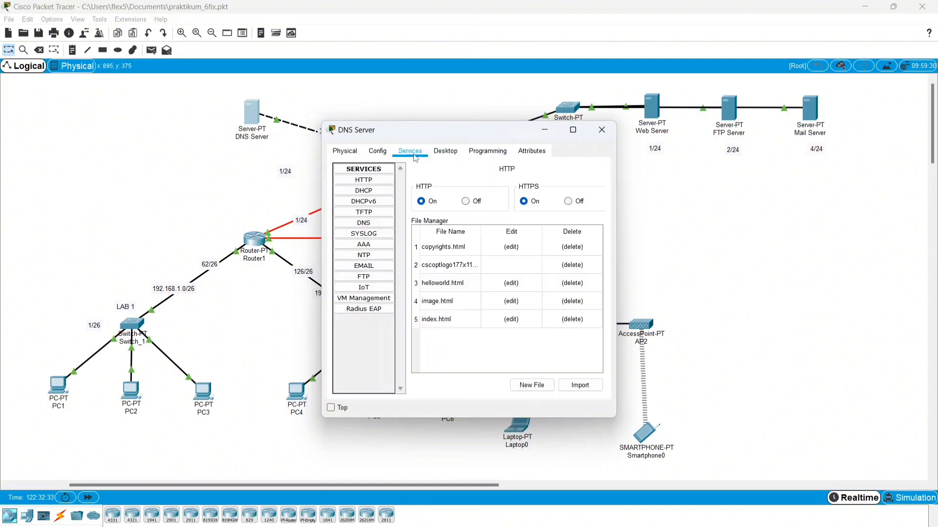
left_click(364, 223)
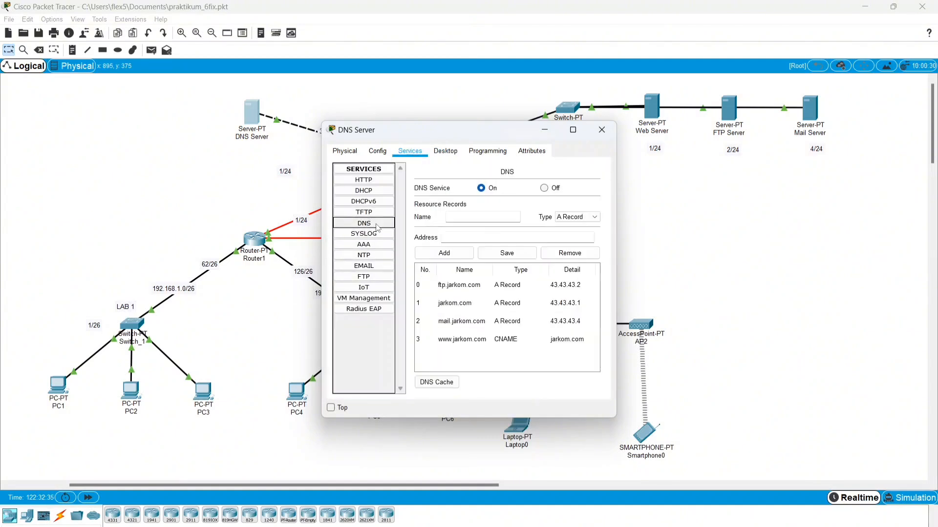
left_click(470, 327)
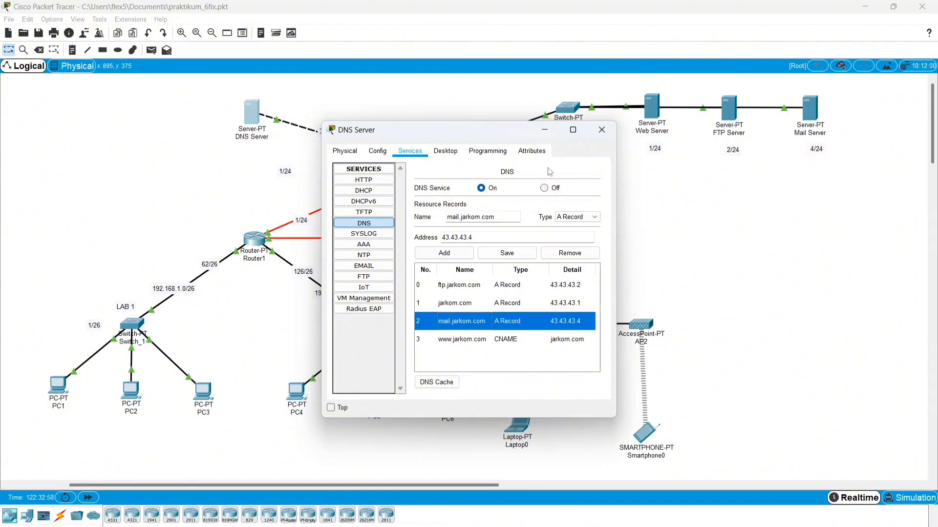
left_click(601, 129)
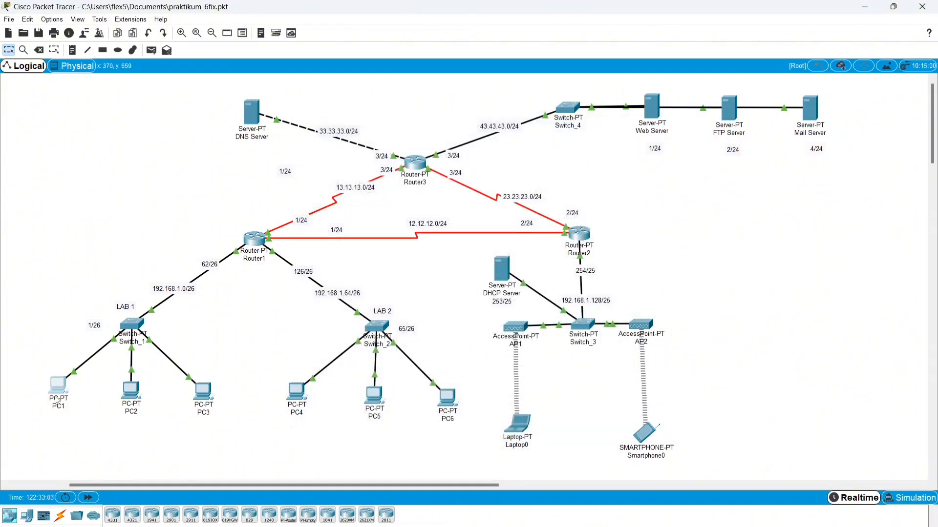
Step: From PC1, ping mail.jarkom.com and confirm 43.43.43.4 answers with 0% loss
left_click(57, 386)
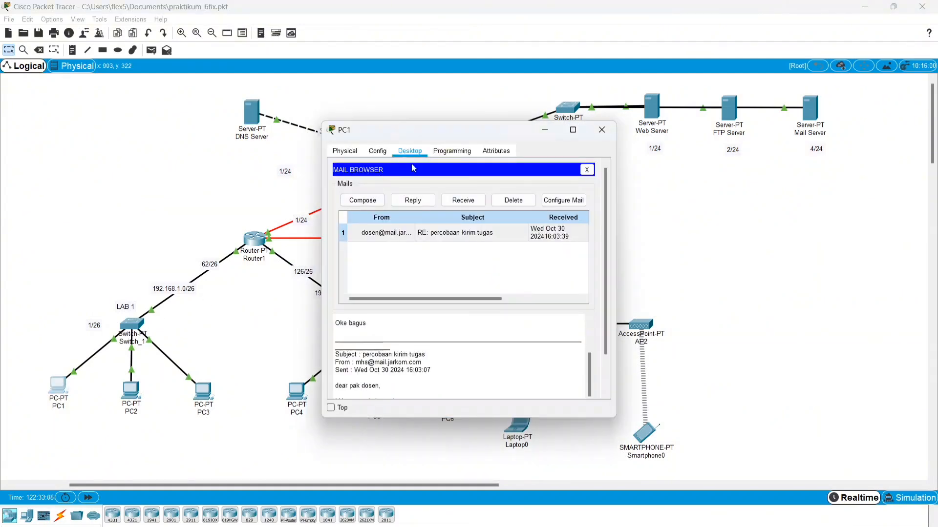
left_click(586, 170)
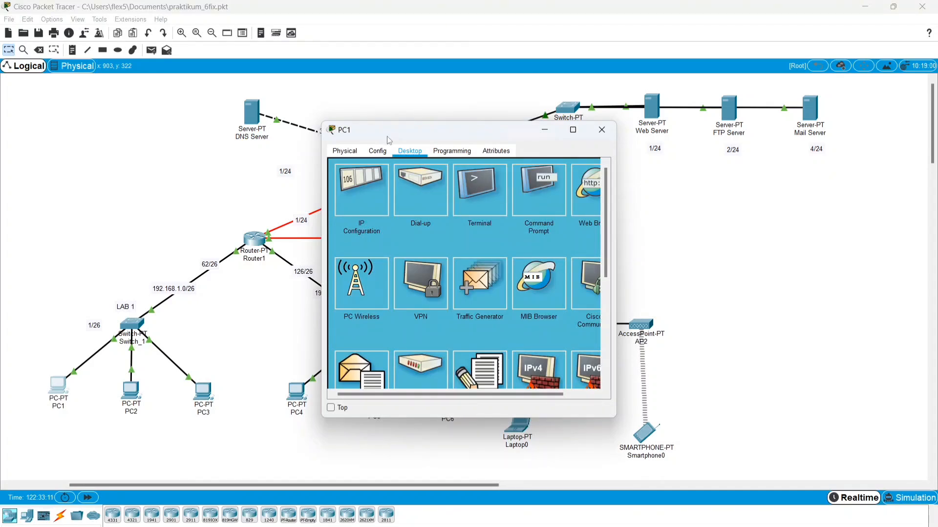
left_click(547, 187)
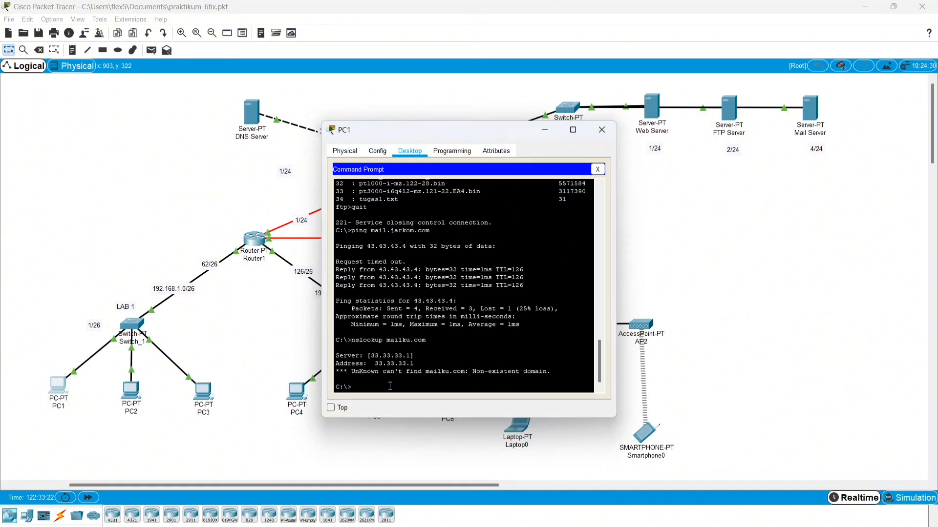
type("ping mail.jarkom.com")
key("Return")
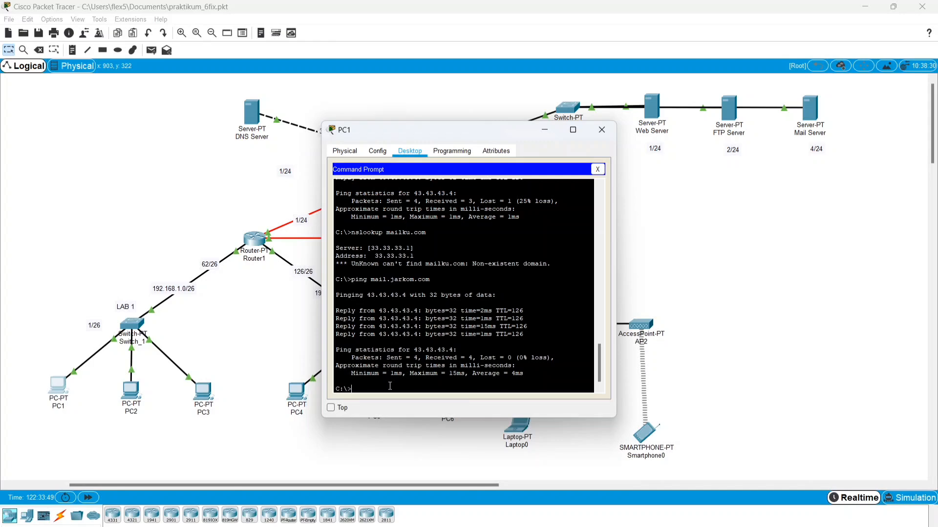
left_click(601, 129)
Step: From PC4, ping mail.jarkom.com and confirm 43.43.43.4 replies with 0% loss
left_click(307, 393)
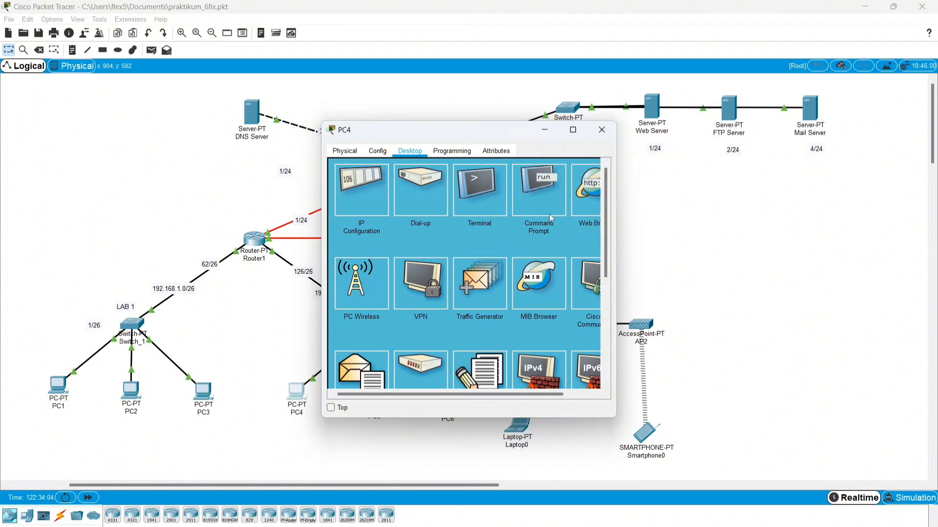
left_click(528, 206)
type("p")
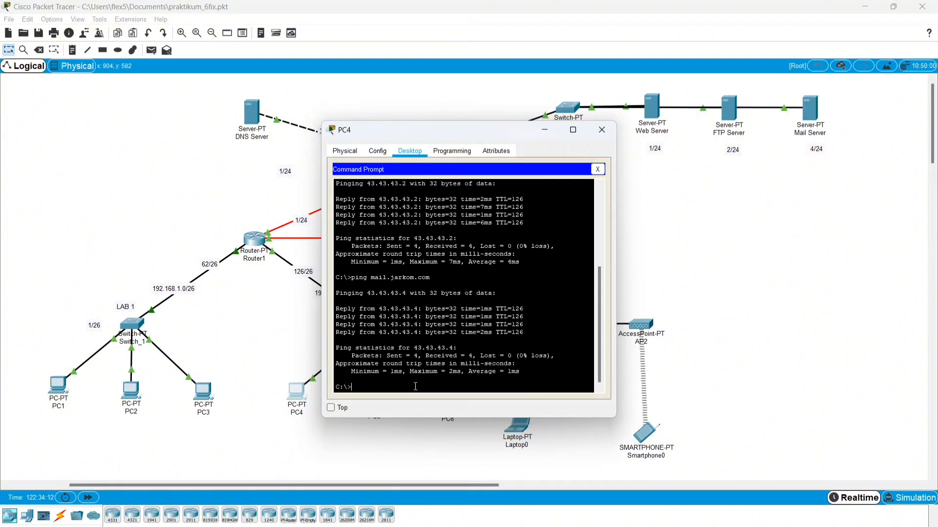
type("ing mail.jarkom.com")
key("Return")
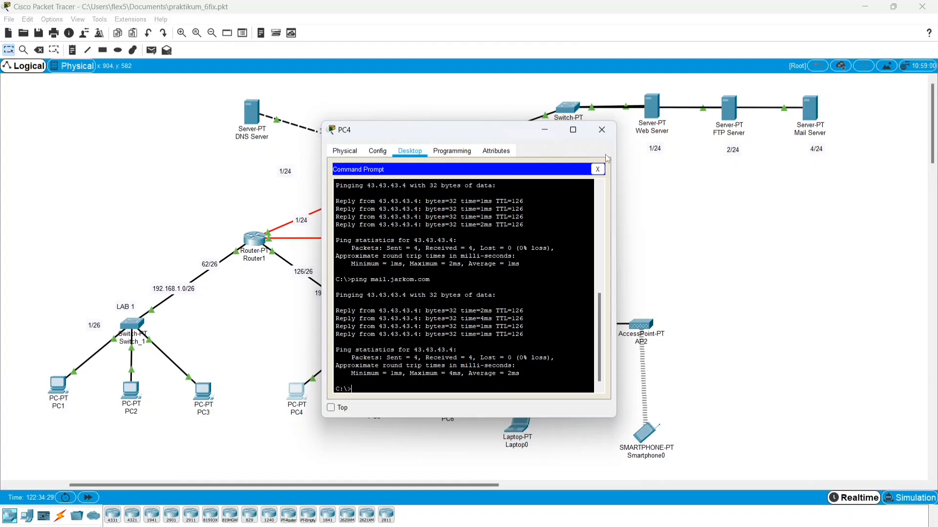
left_click(601, 129)
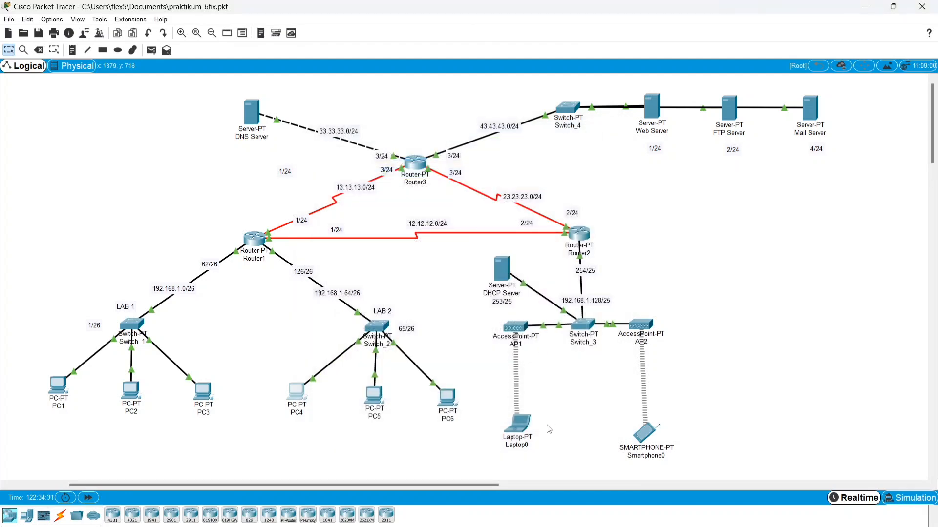
Step: On Laptop0, close the mail client and ping mail.jarkom.com, getting 4/4 replies from 43.43.43.4
left_click(520, 430)
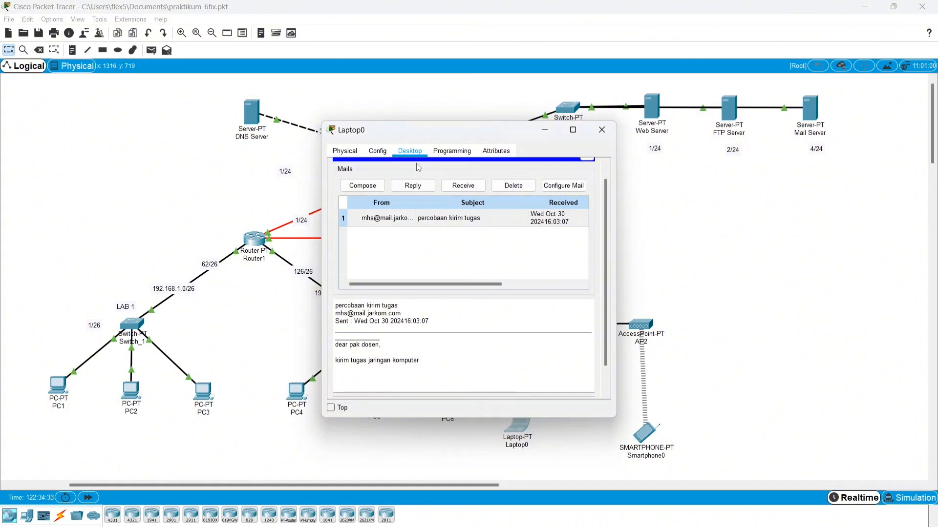
scroll(599, 179, "up", 1)
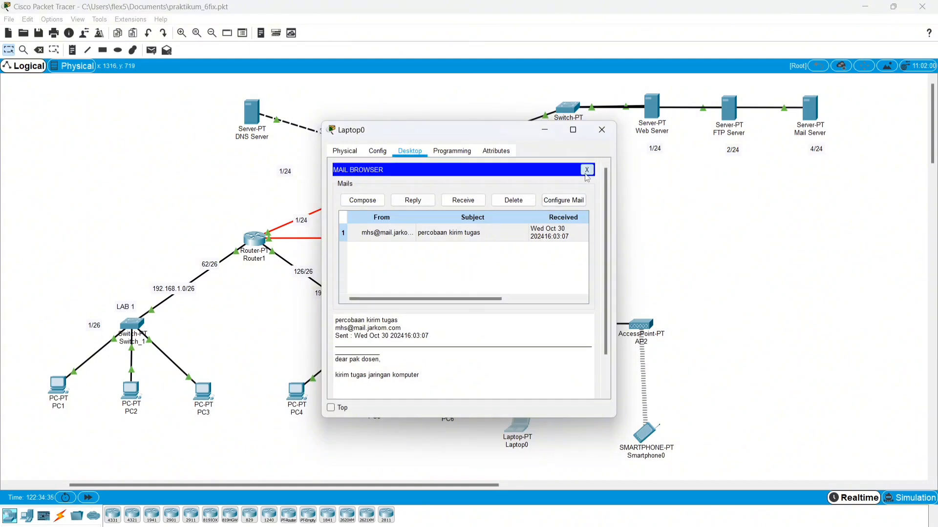
left_click(588, 169)
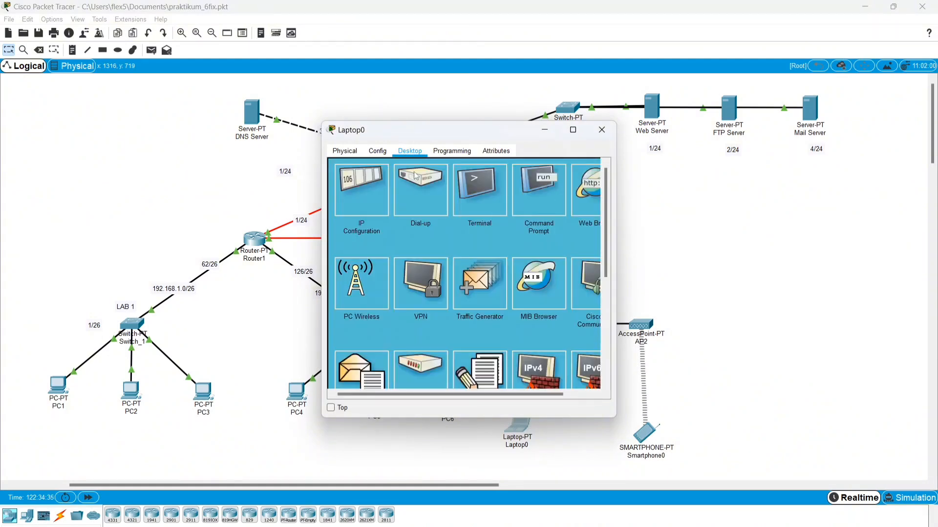
left_click(561, 200)
scroll(513, 313, "down", 9)
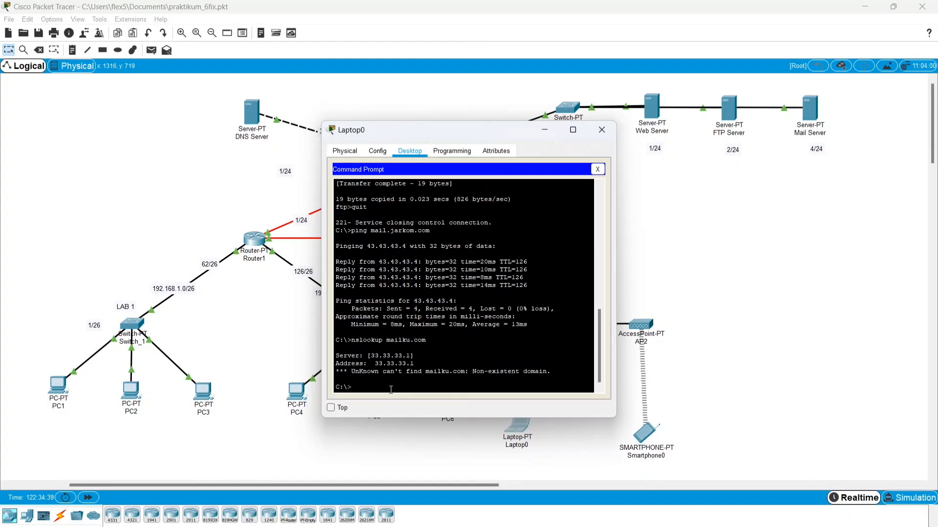
type("ping mail.jarkom.com")
key("Return")
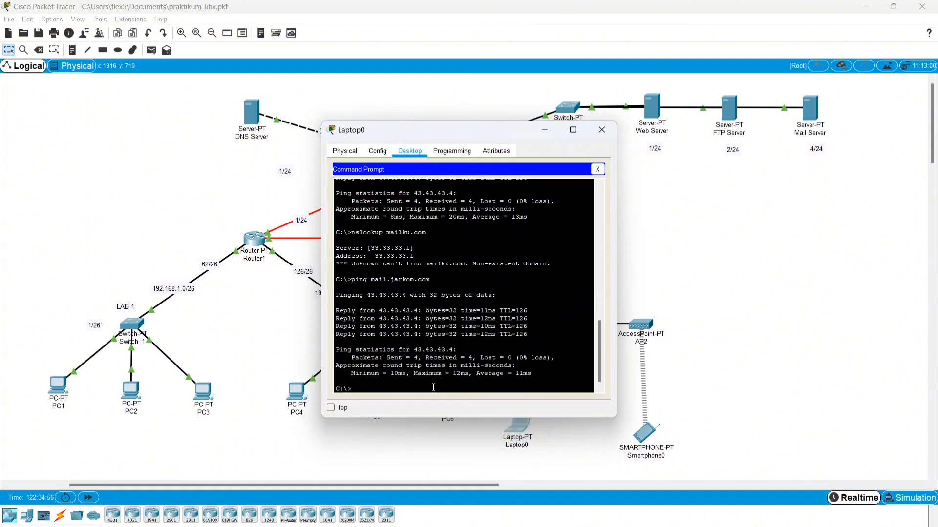
Step: From Smartphone0, ping mail.jarkom.com and get 4 of 4 replies from 43.43.43.4
left_click(602, 129)
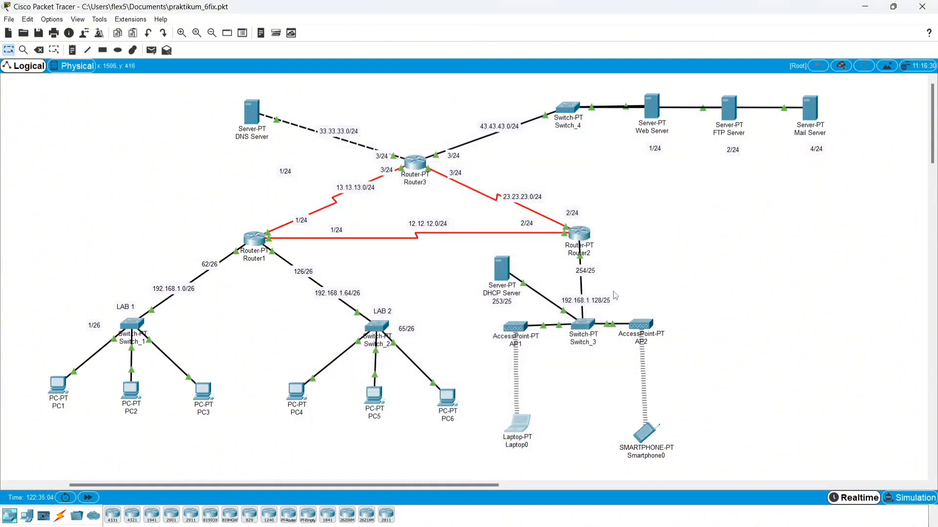
left_click(644, 439)
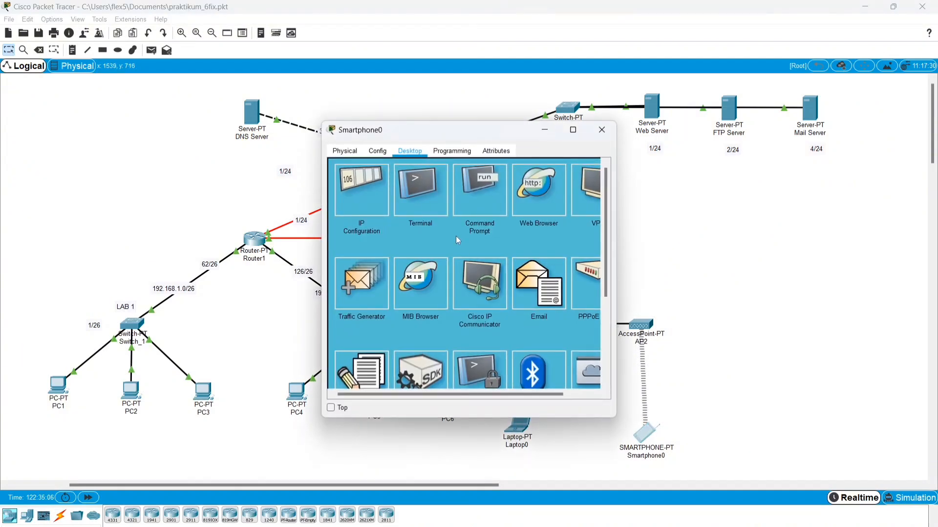
left_click(491, 204)
scroll(398, 293, "down", 5)
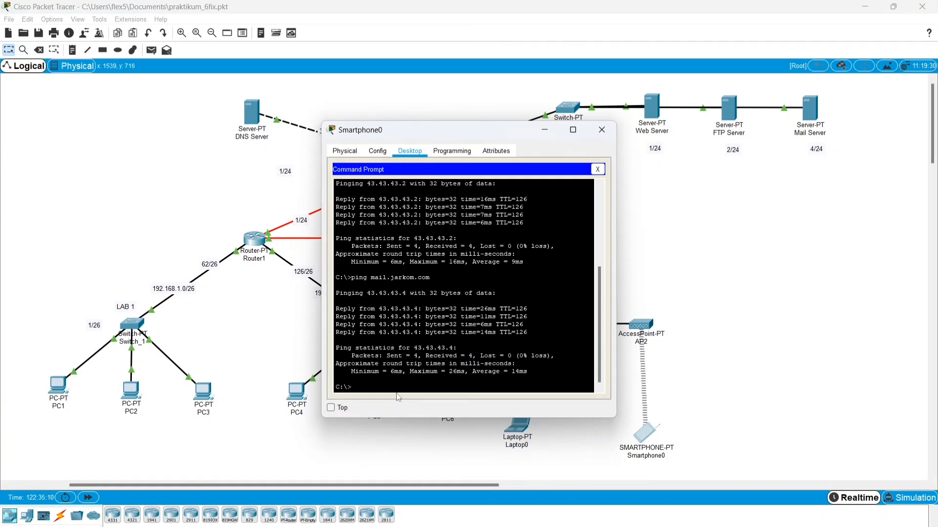
type("ping mail.jarkom.com")
key("Return")
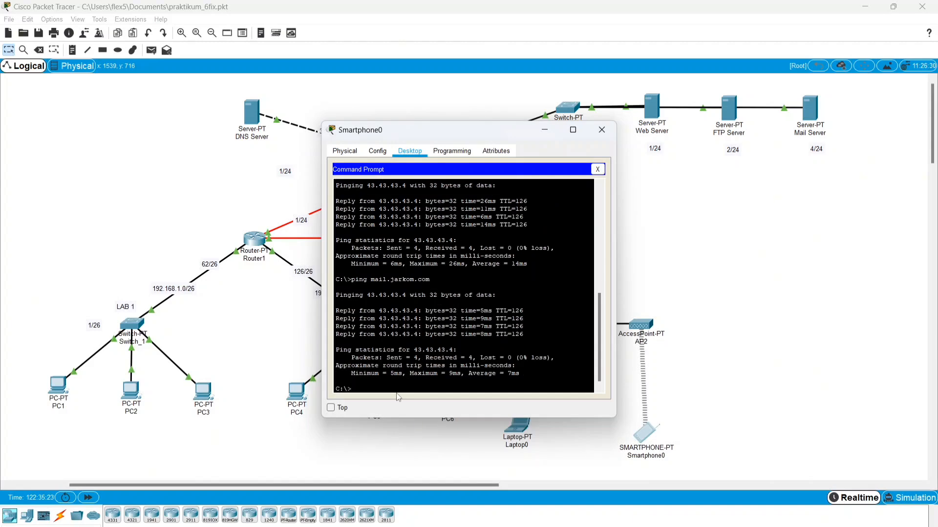
left_click(601, 130)
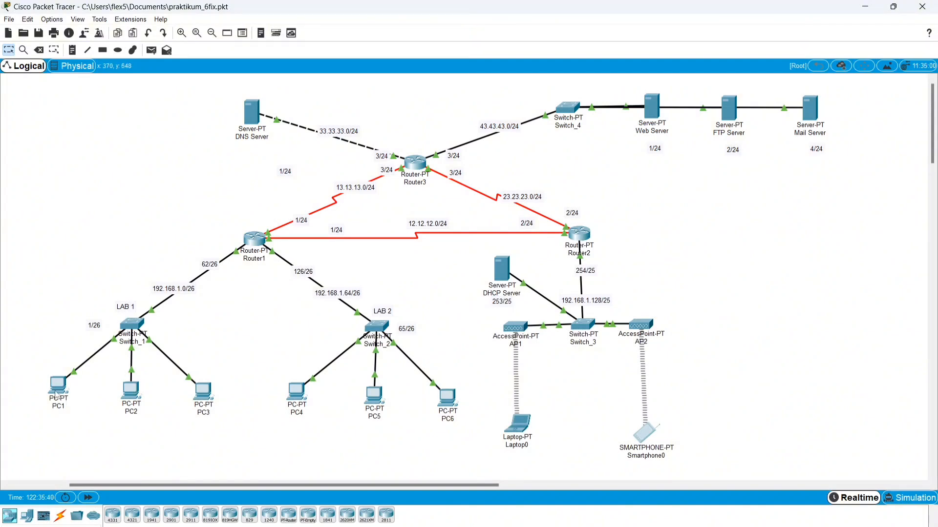
Step: On PC1, run nslookup mailku.com, which DNS server 33.33.33.1 reports as a non-existent domain
left_click(57, 393)
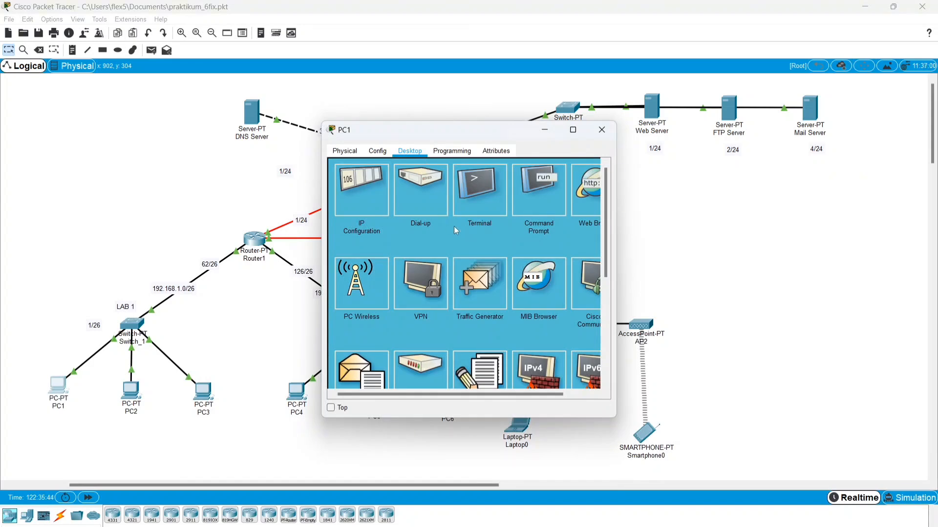
left_click(537, 195)
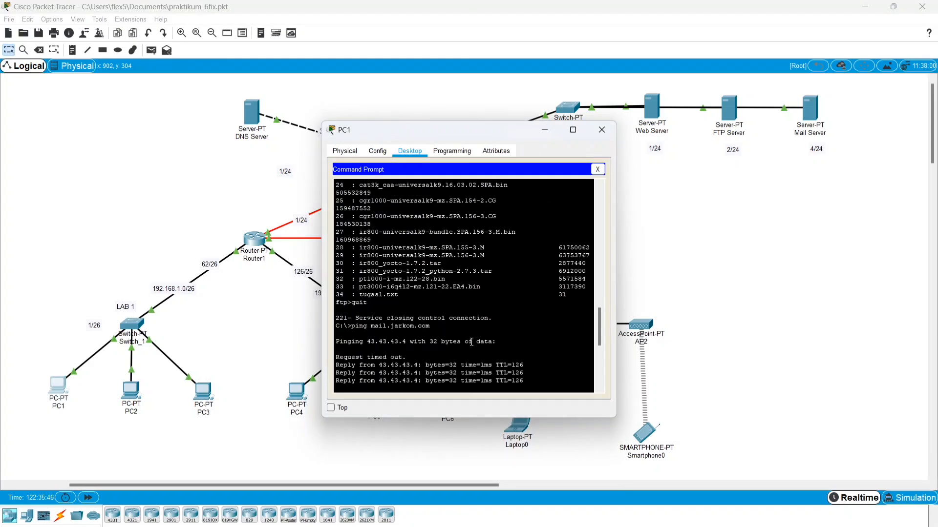
scroll(472, 342, "down", 9)
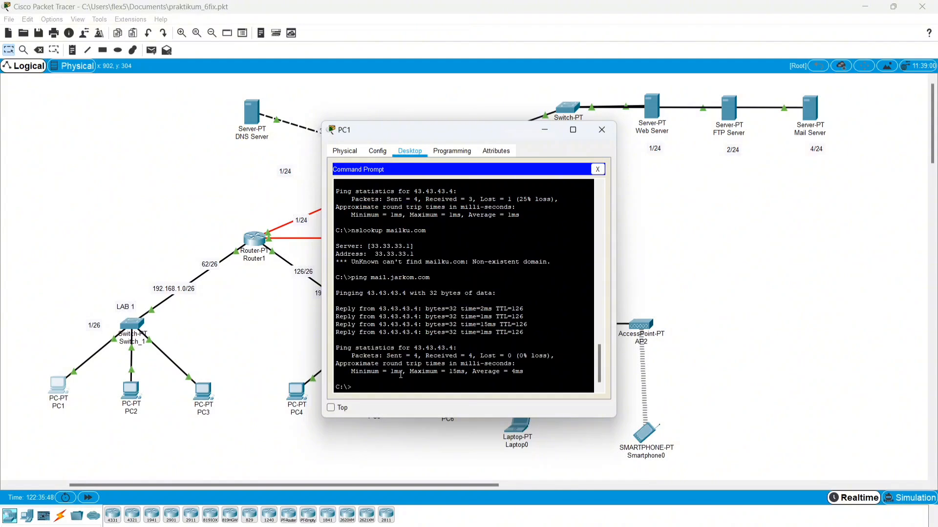
type("nslookup mailku.com")
key("Return")
Step: On Laptop0, run nslookup mailku.com and see it reported as a non-existent domain
left_click(602, 130)
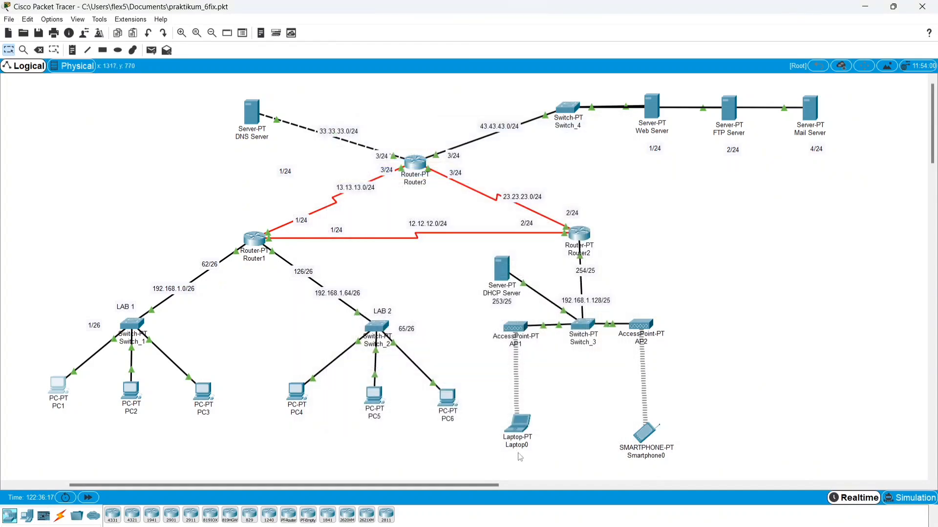
left_click(520, 422)
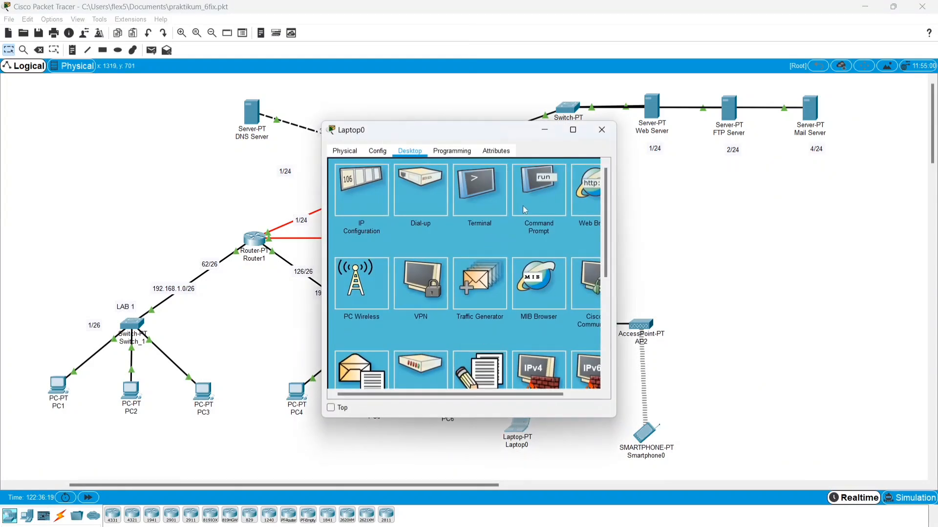
left_click(554, 211)
scroll(438, 380, "down", 9)
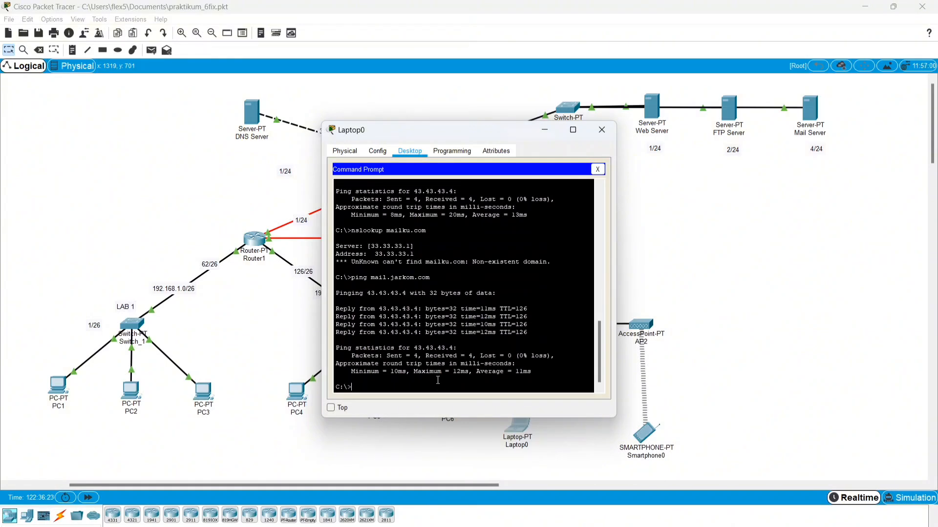
type("nslookup mailku.com")
key("Return")
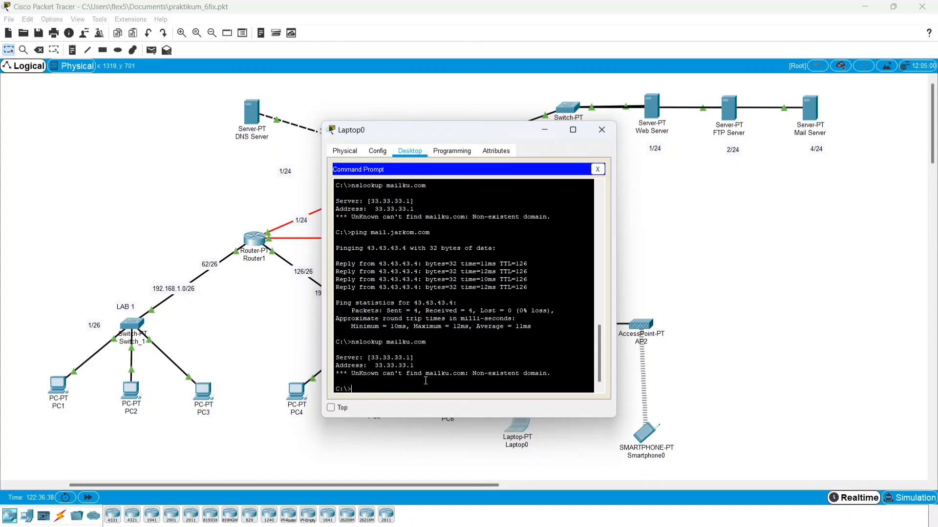
left_click(601, 130)
Step: Review the Mail Server's EMAIL service: SMTP and POP3 on, domain mail.jarkom.com, both user accounts
left_click(810, 108)
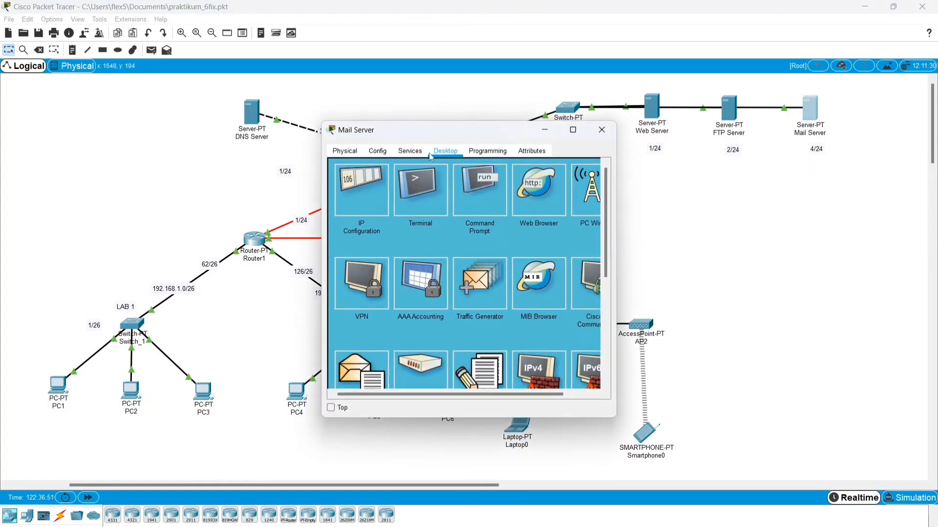
left_click(409, 151)
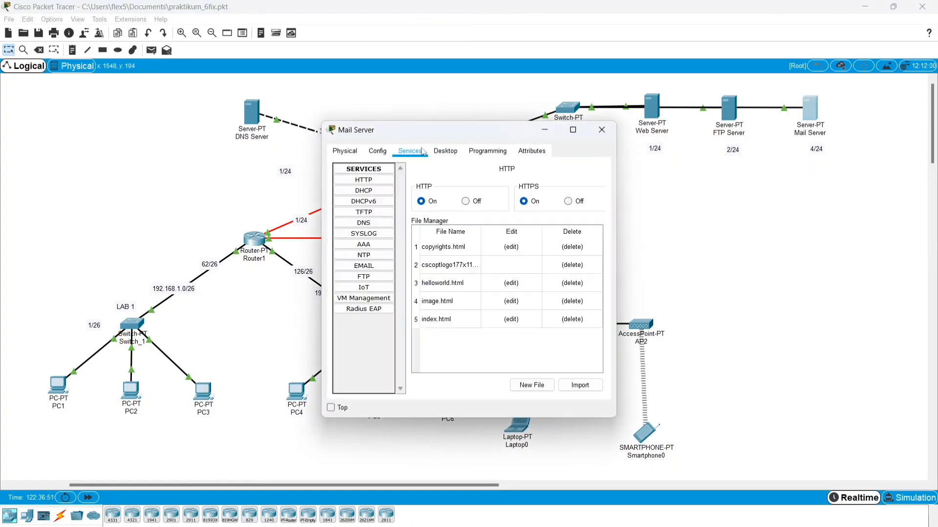
left_click(376, 272)
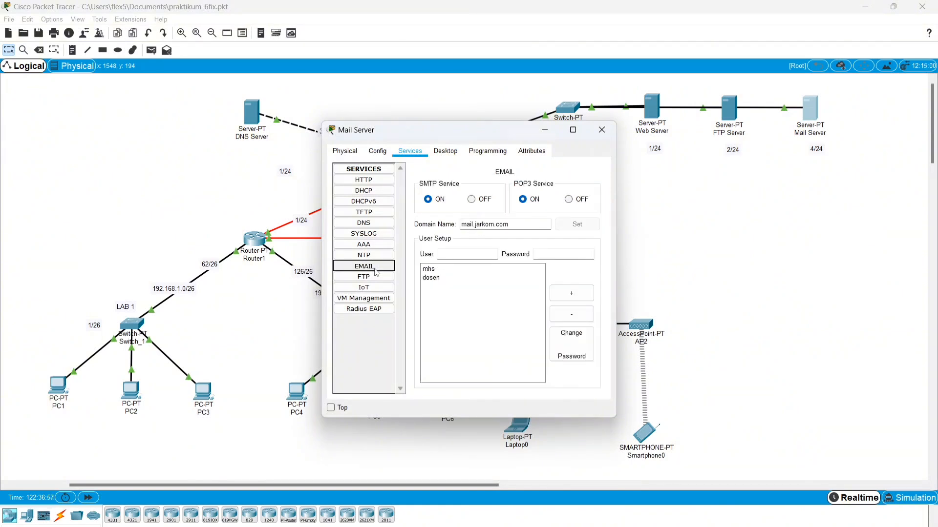
left_click(454, 270)
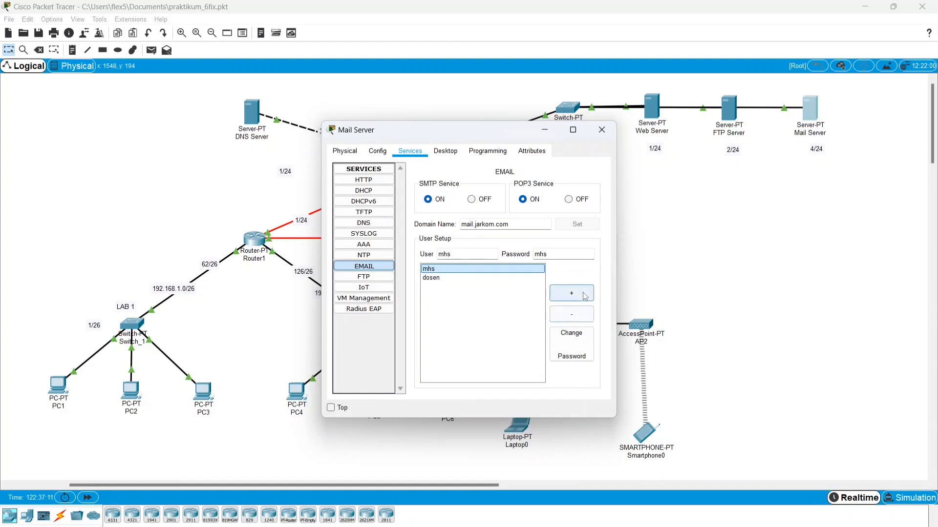
left_click(479, 278)
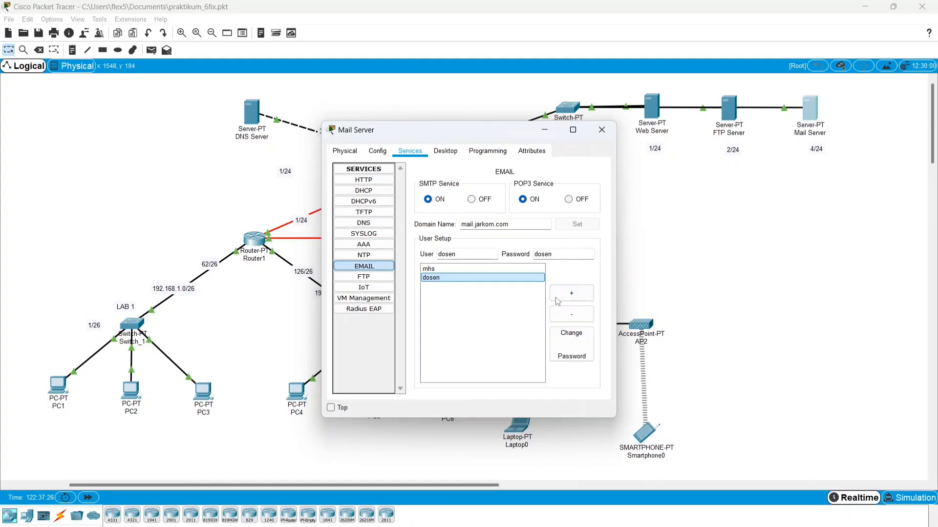
left_click(611, 131)
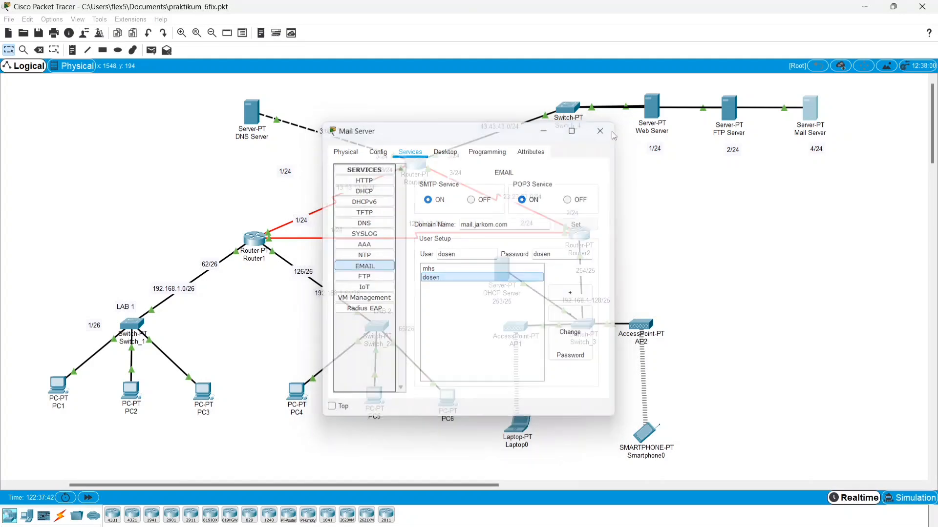
Step: Open PC1's Email client and save its mail.jarkom.com account settings
left_click(66, 394)
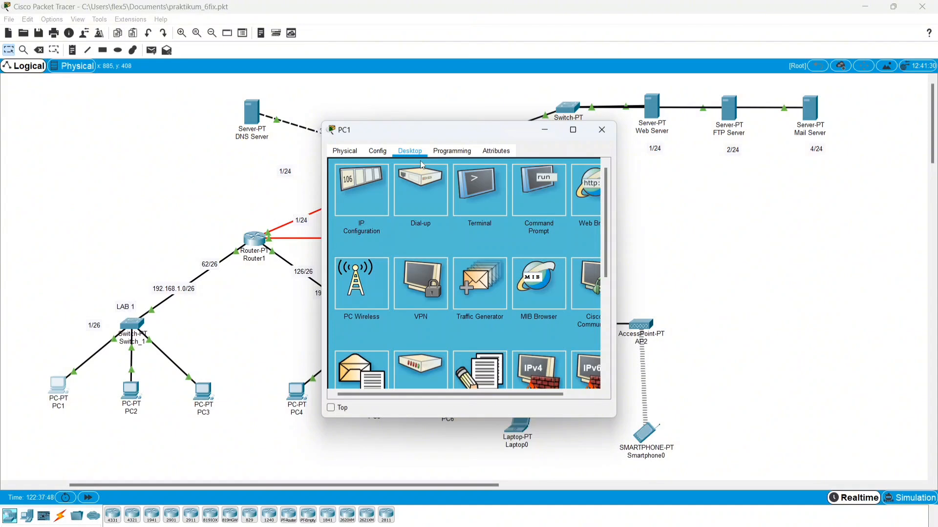
scroll(371, 293, "down", 1)
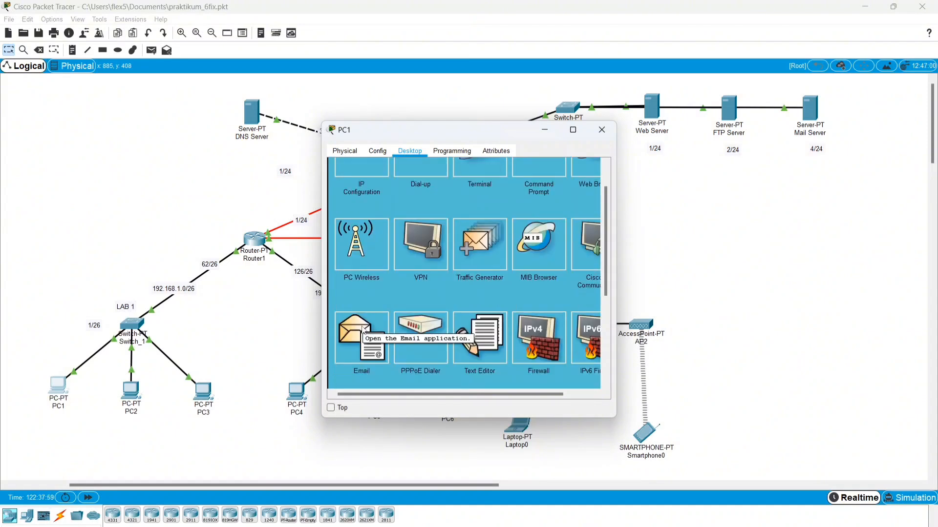
left_click(363, 331)
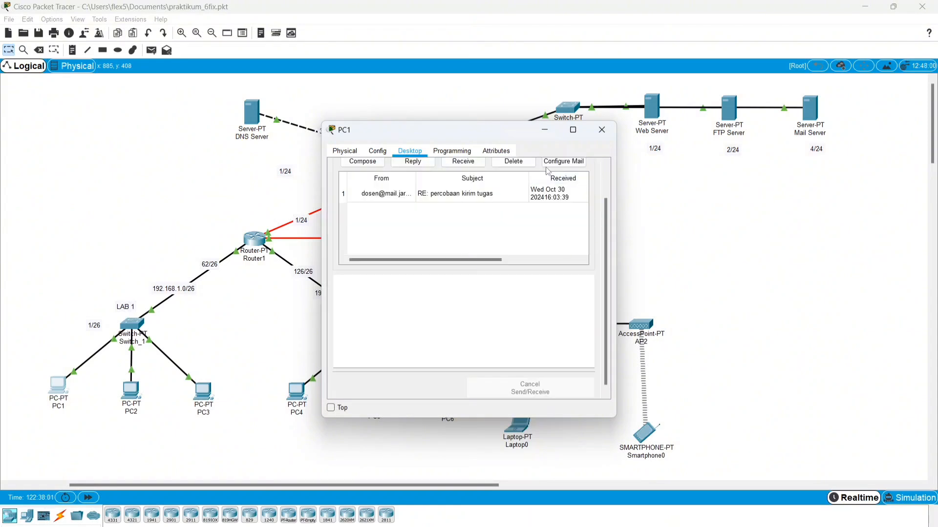
left_click(569, 167)
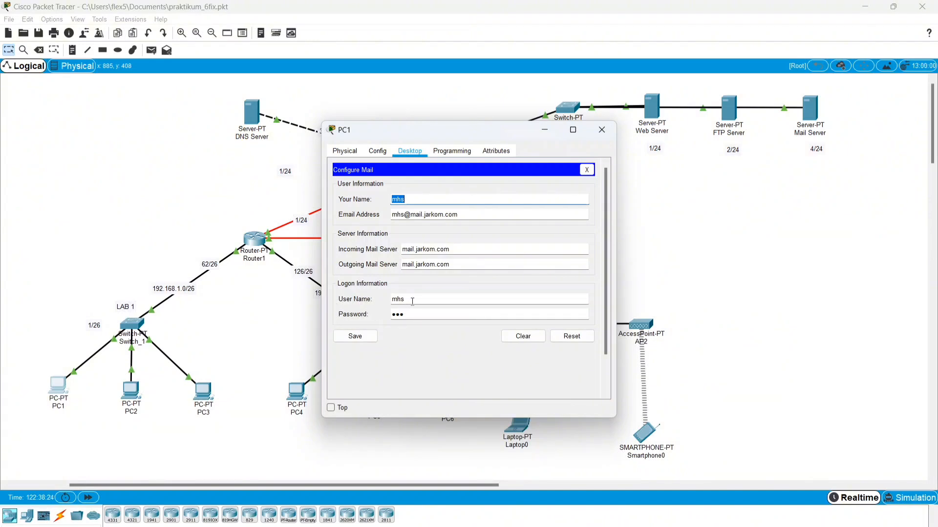
left_click(356, 337)
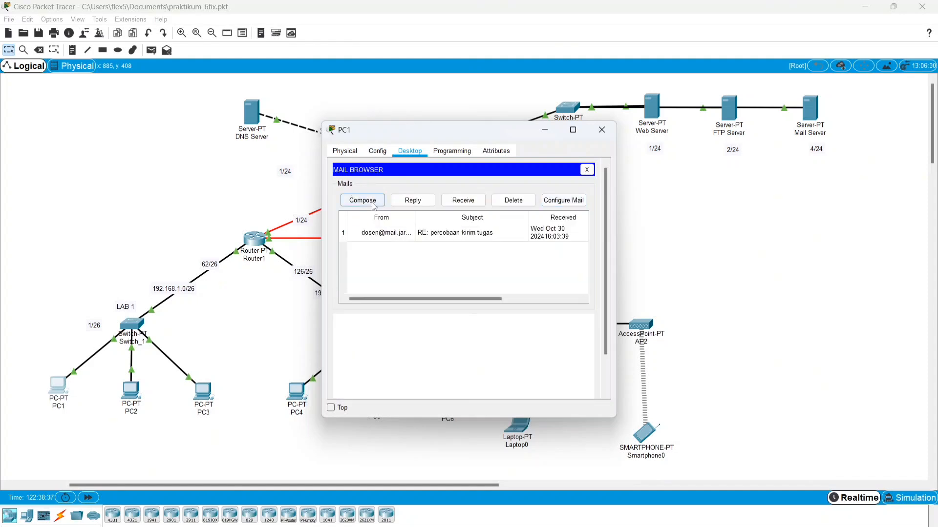
Step: Start a new mail to the lecturer's mail.jarkom.com address, subject 'mencoba untuk mengirim email'
left_click(363, 201)
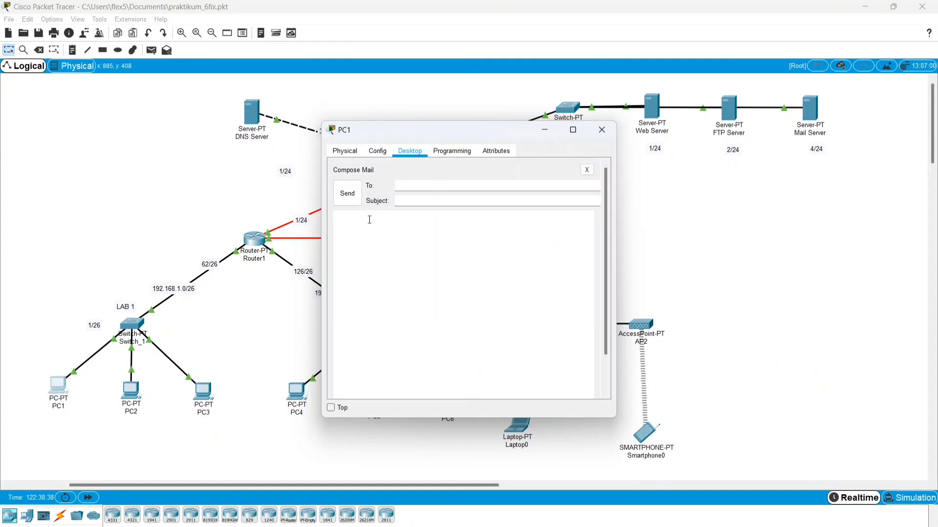
left_click(407, 190)
type("dosen@mail.jarkom.com")
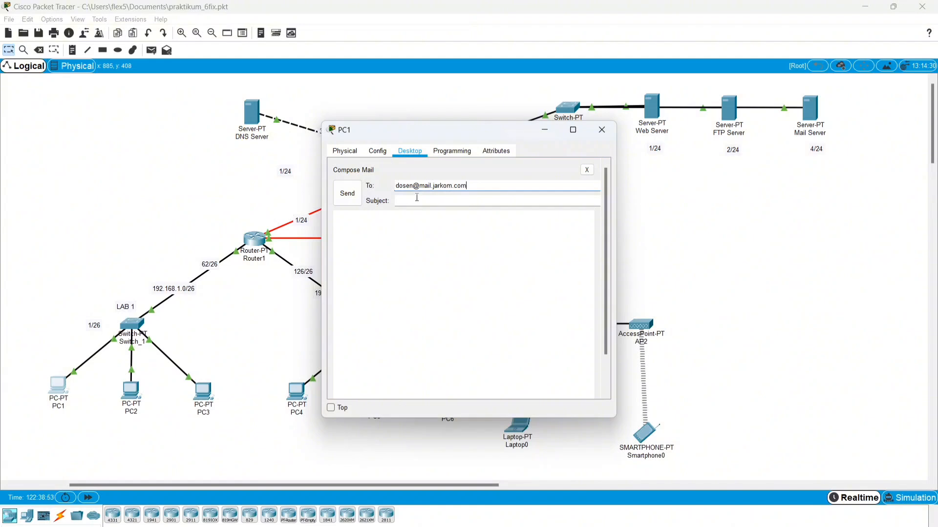
left_click(417, 198)
type("menc")
key("BackSpace")
type("coba untuk mengirim email")
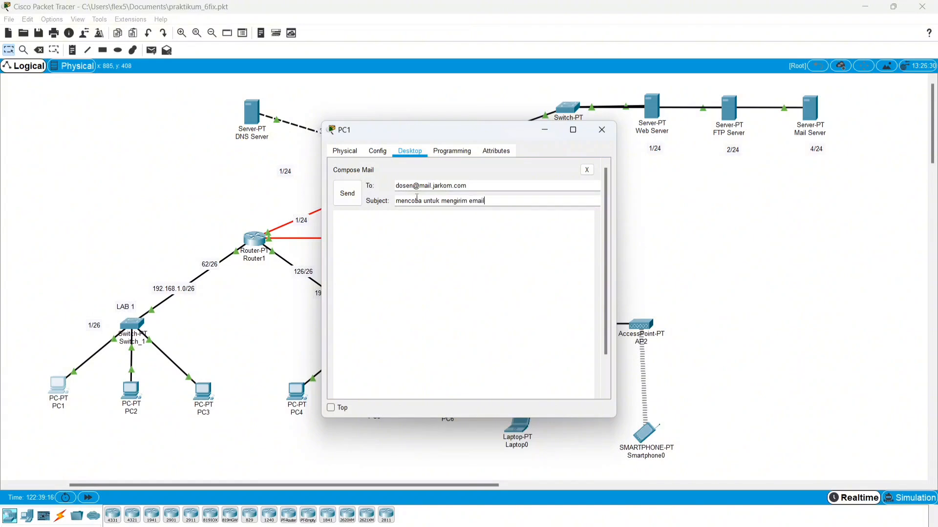
Step: Write the body about the practicum 6 assignment, ending with the student's NIM
left_click(417, 219)
type("dea")
type("r pak dose")
type("n")
type("in")
type("i tgas perc")
type("obaan praktikun ")
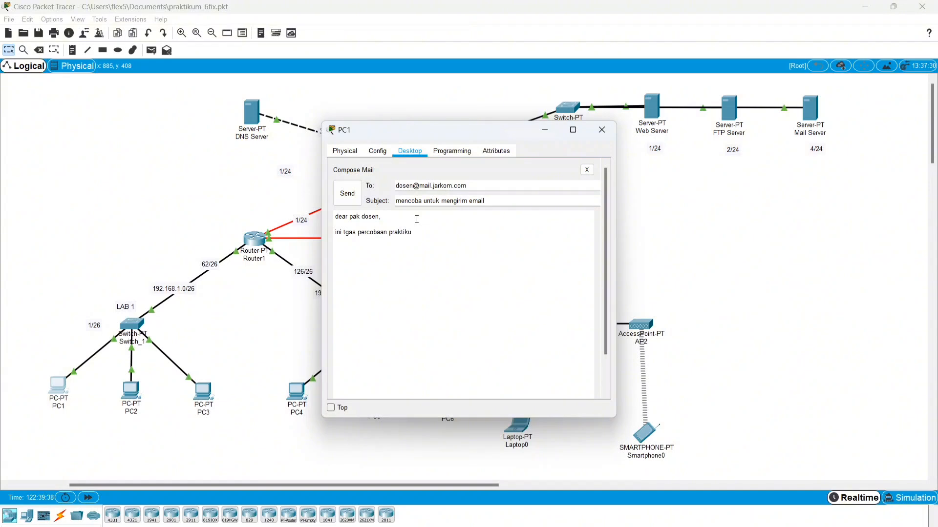
type("m 6 dari mahasiswa")
key("Caps_Lock")
type("NIM")
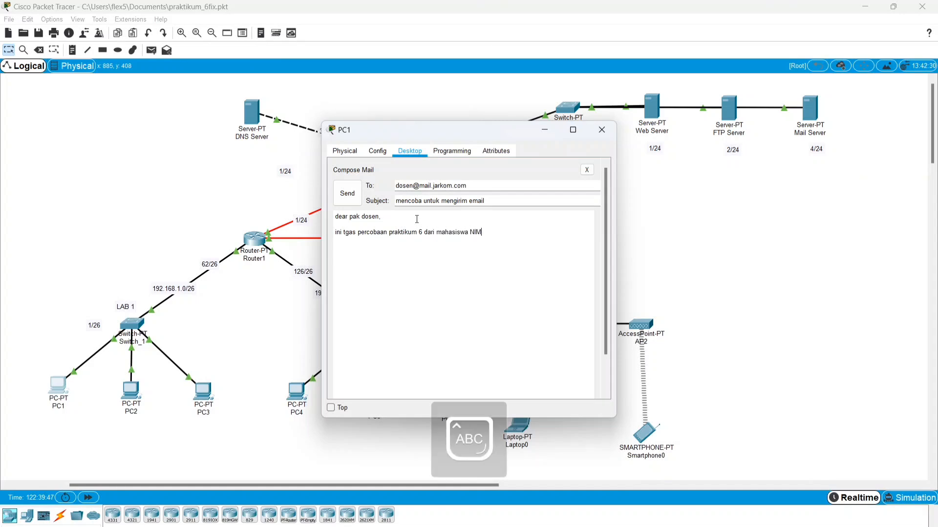
type(" 028")
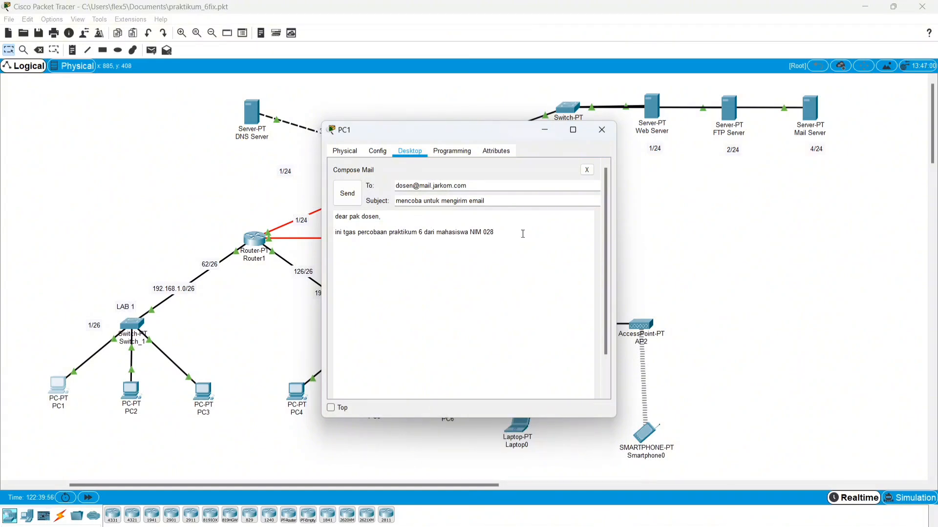
Step: Send the mail, confirm the Send Success status, and close PC1's window
left_click(346, 204)
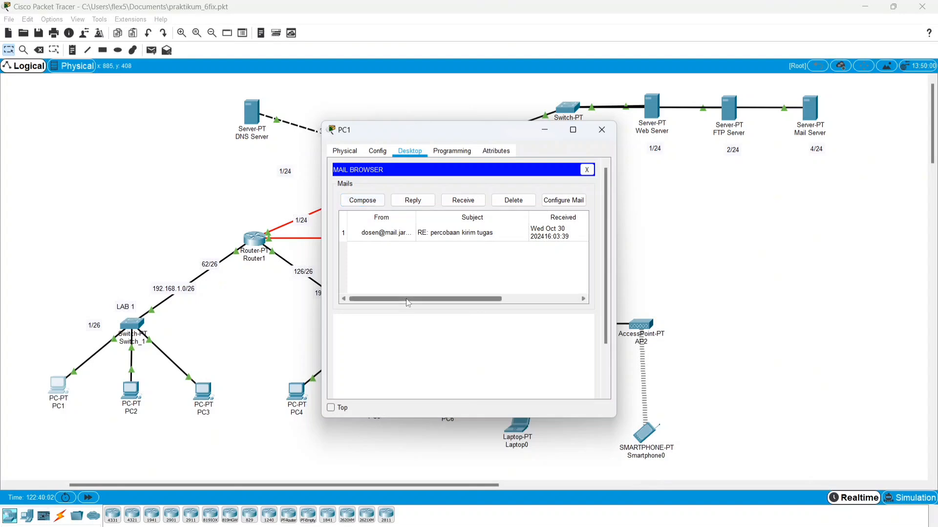
scroll(408, 302, "down", 3)
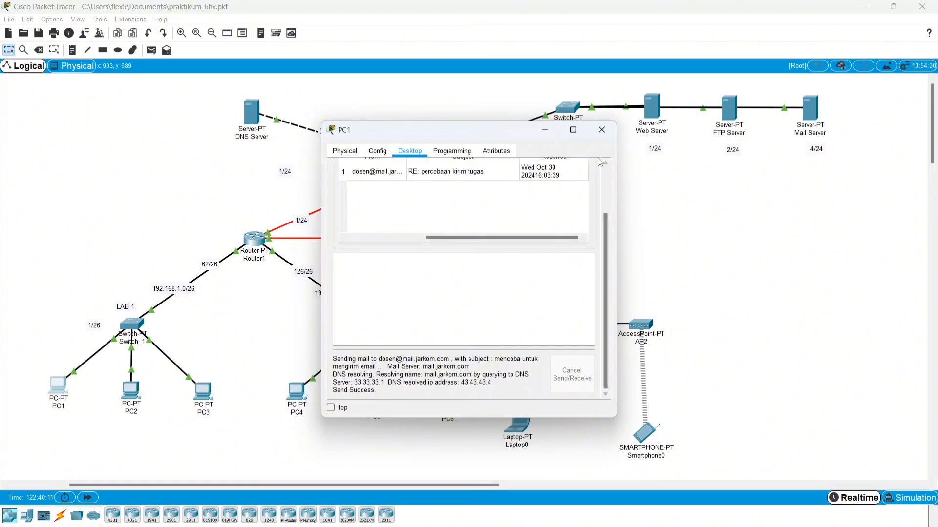
left_click(602, 129)
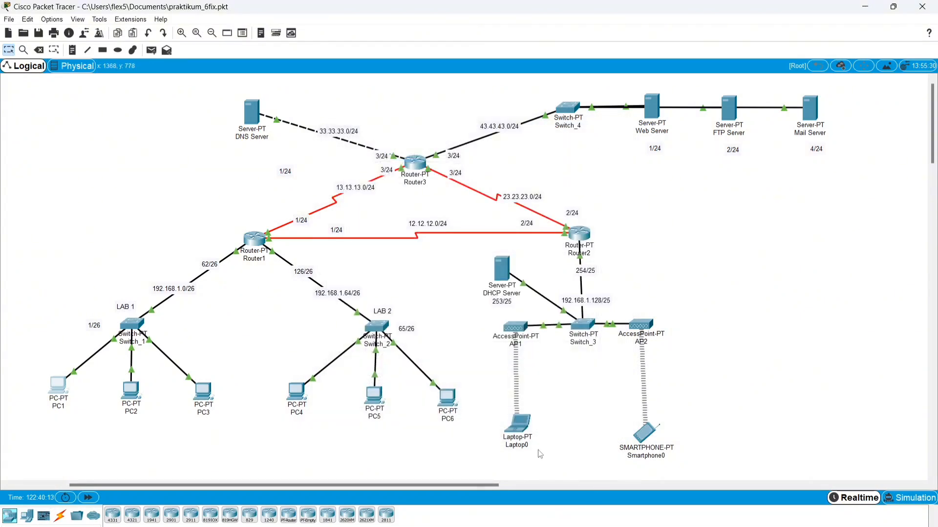
Step: Open Laptop0's Email client and save the lecturer's mail.jarkom.com account settings
left_click(518, 425)
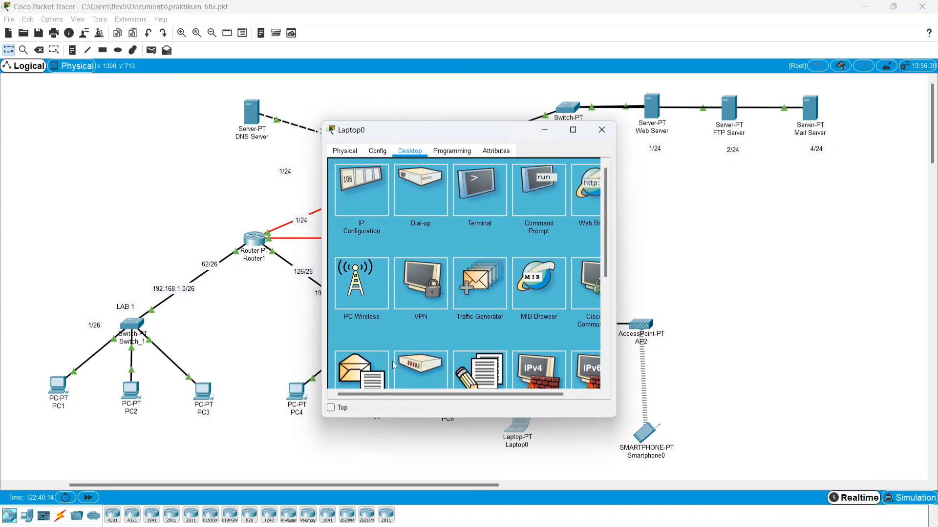
scroll(392, 362, "down", 1)
left_click(366, 319)
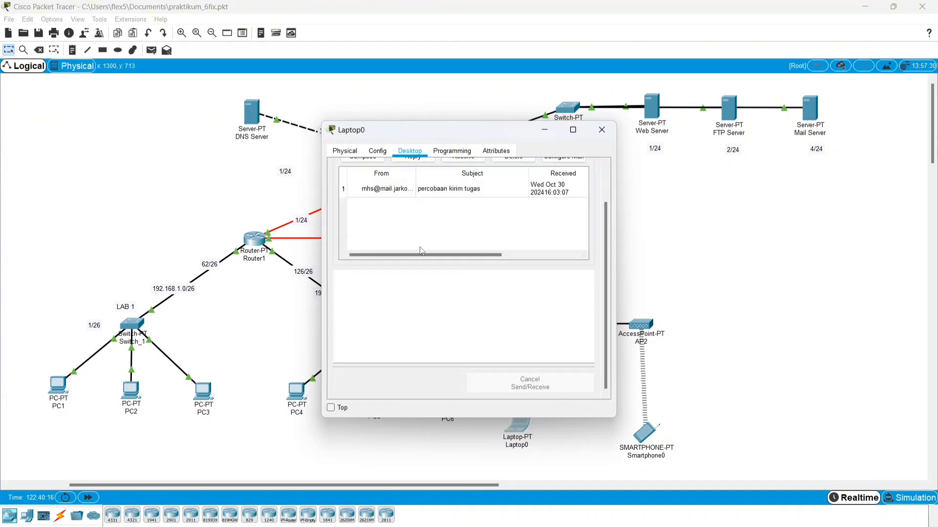
scroll(424, 305, "up", 1)
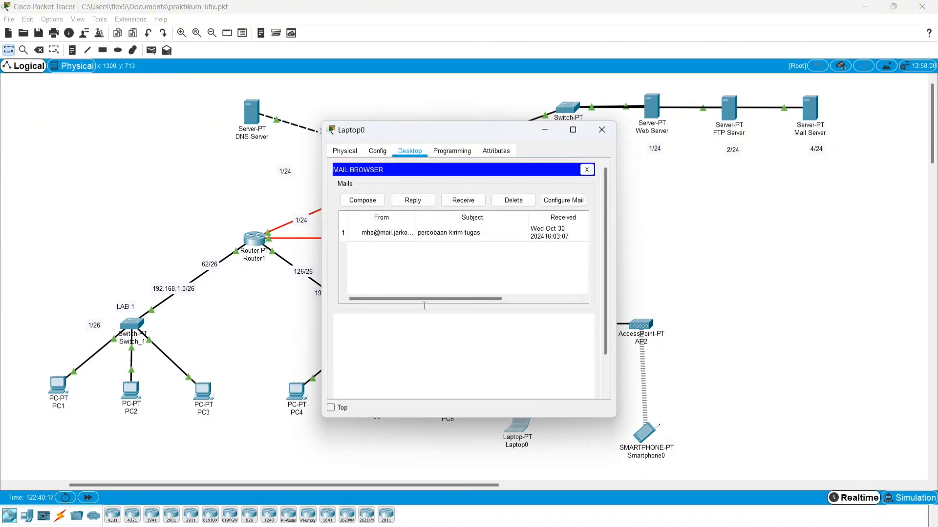
left_click(565, 200)
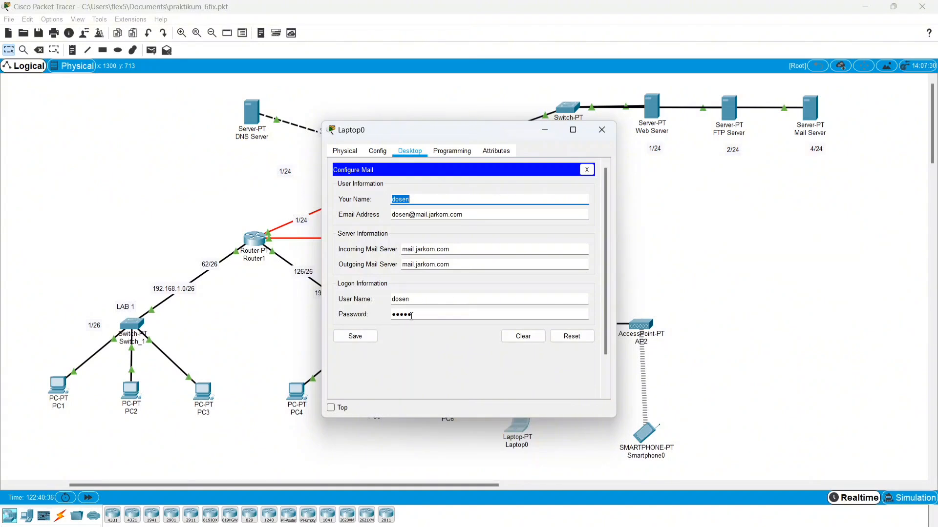
left_click(357, 340)
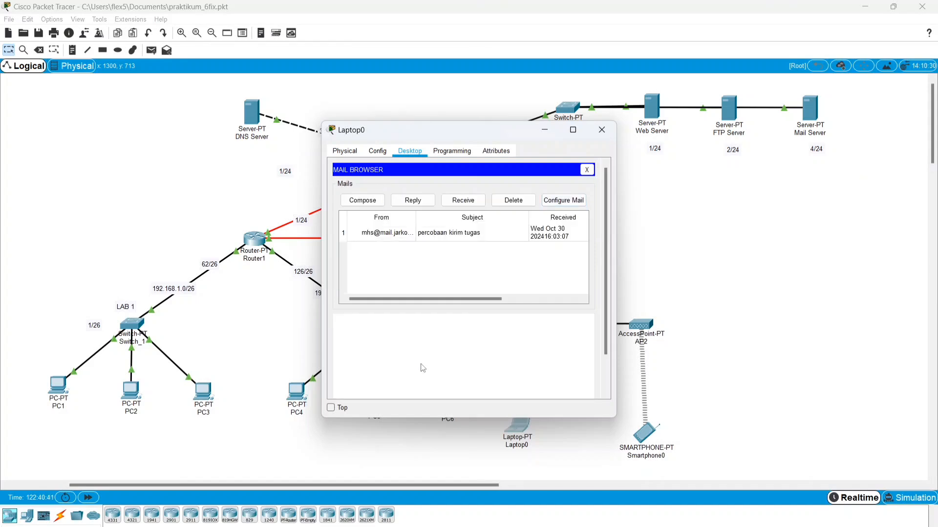
Step: Receive and read the student's 'mencoba untuk mengirim email' on Laptop0, then start a reply
left_click(463, 205)
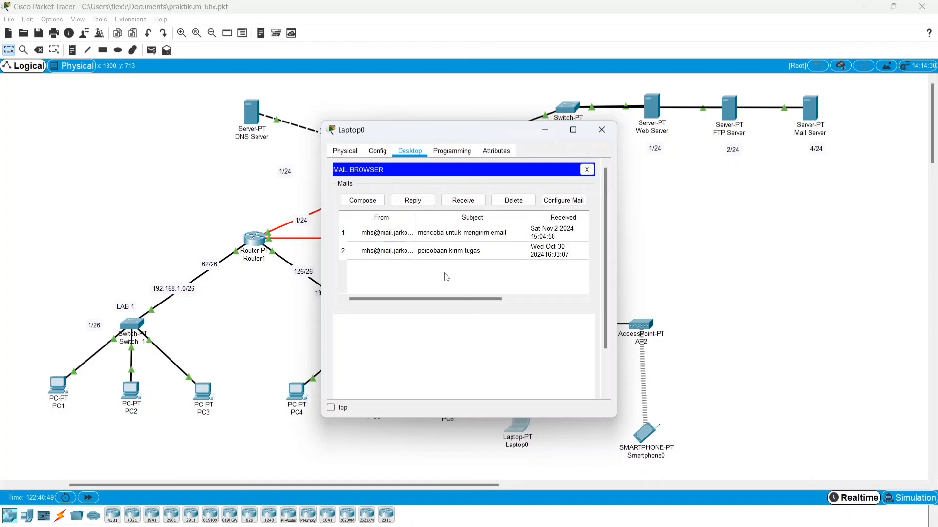
left_click(455, 233)
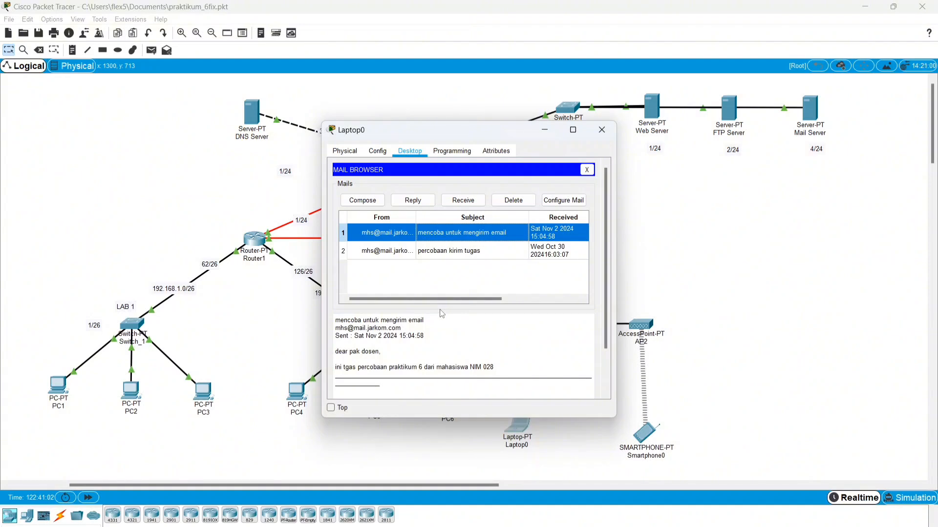
left_click(413, 200)
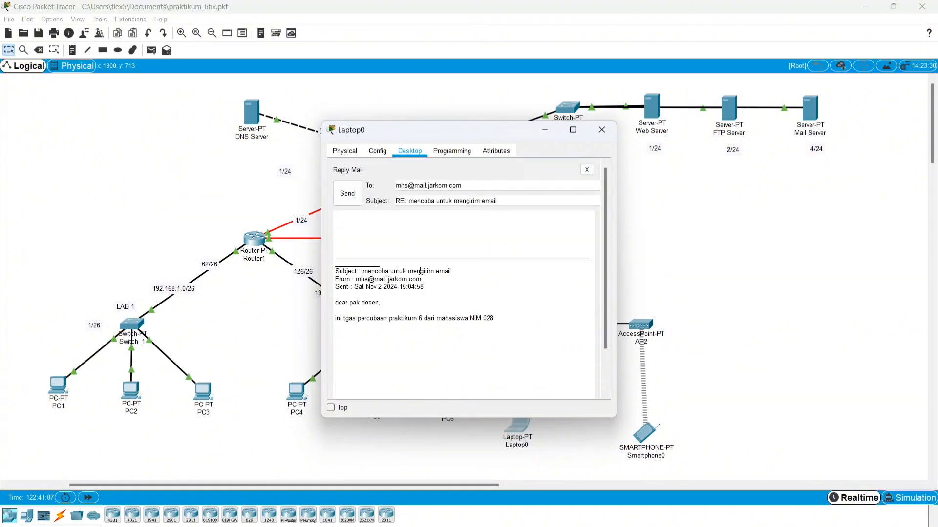
Step: Send the reply 'Dear mahasiswa, Oke percobaan sudah berhasil di terima' and close Laptop0
scroll(420, 271, "down", 1)
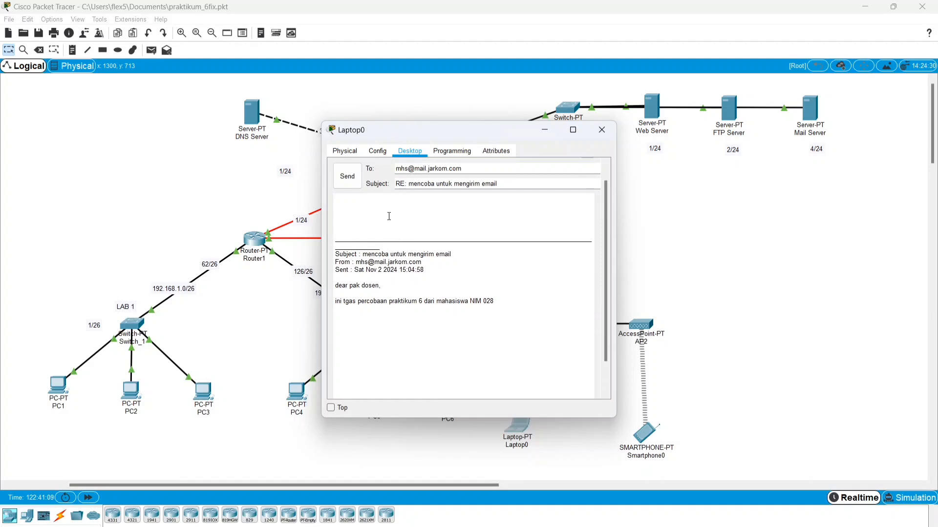
type("d")
key("Caps_Lock")
type("ear ")
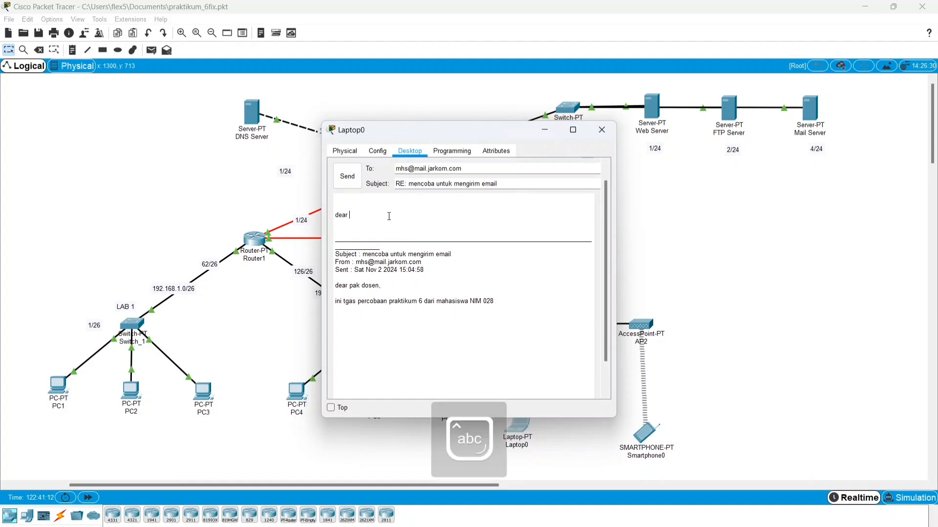
type("mahasisw")
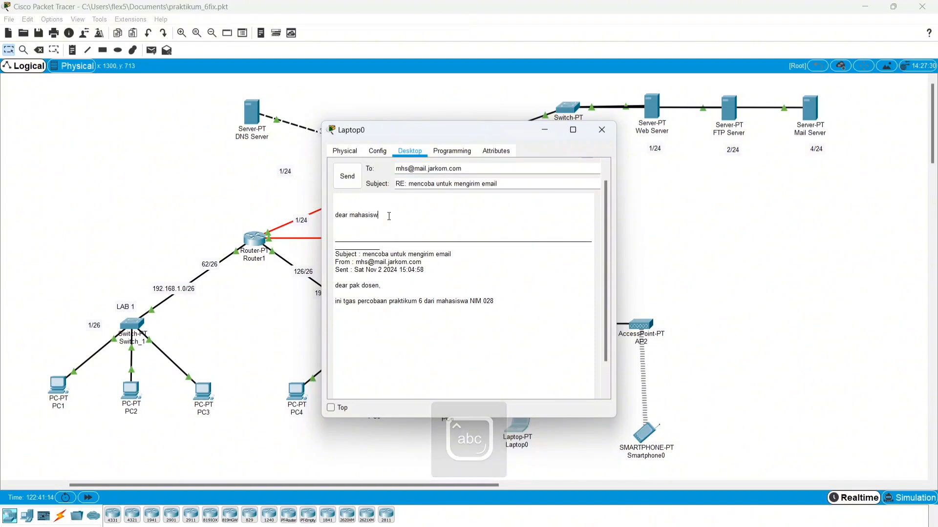
type("a")
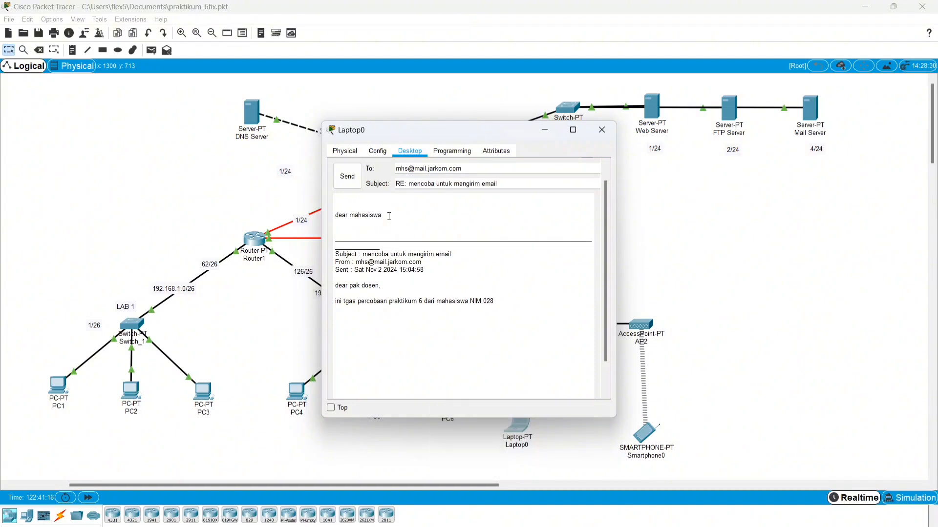
type(",")
key("Return")
key("Return")
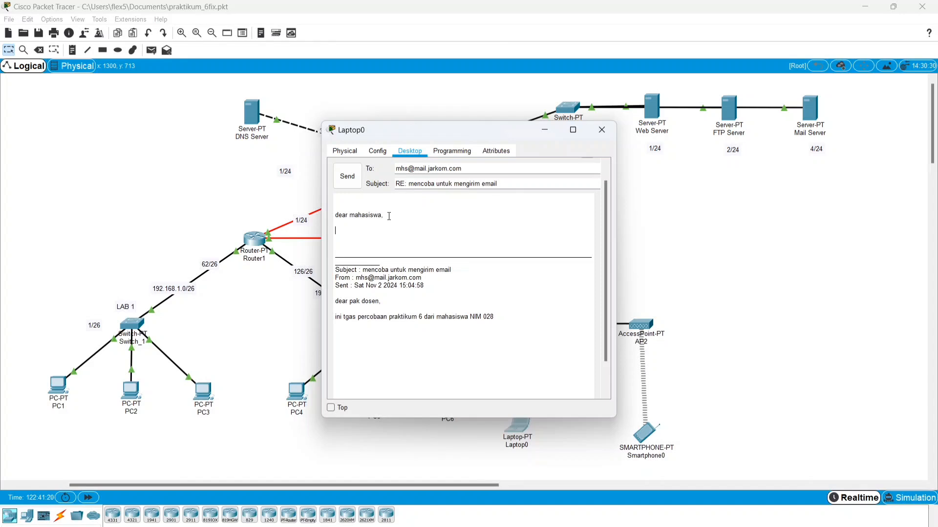
key("Caps_Lock")
type("O")
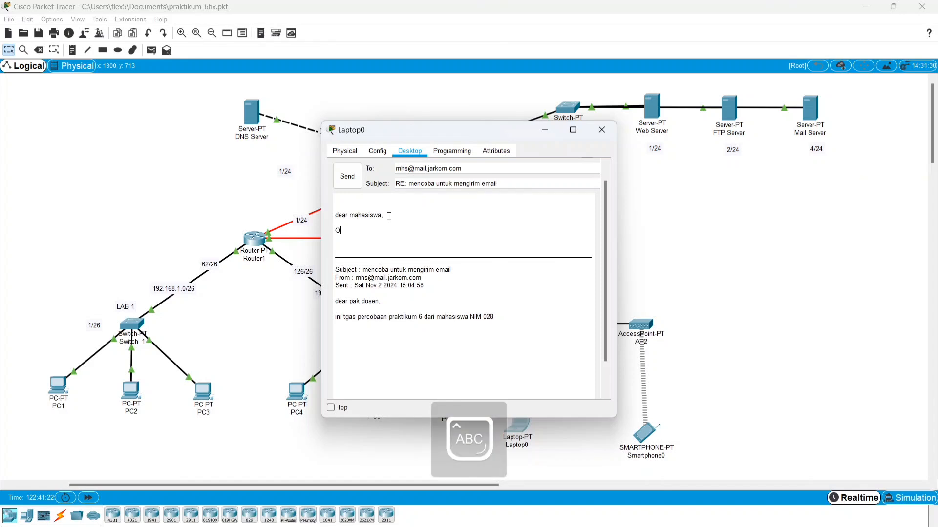
key("Caps_Lock")
type("ke percobaan")
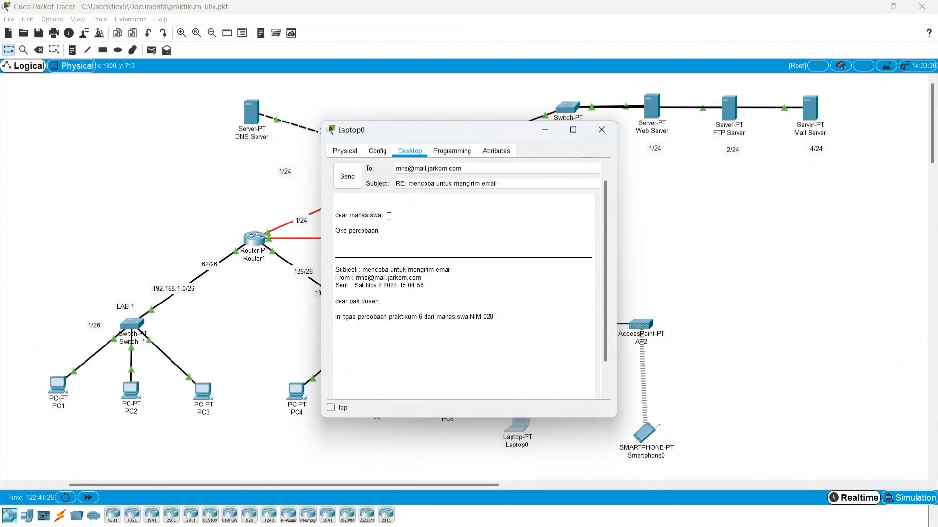
type(" sudah ber")
type("di terima")
left_click(349, 177)
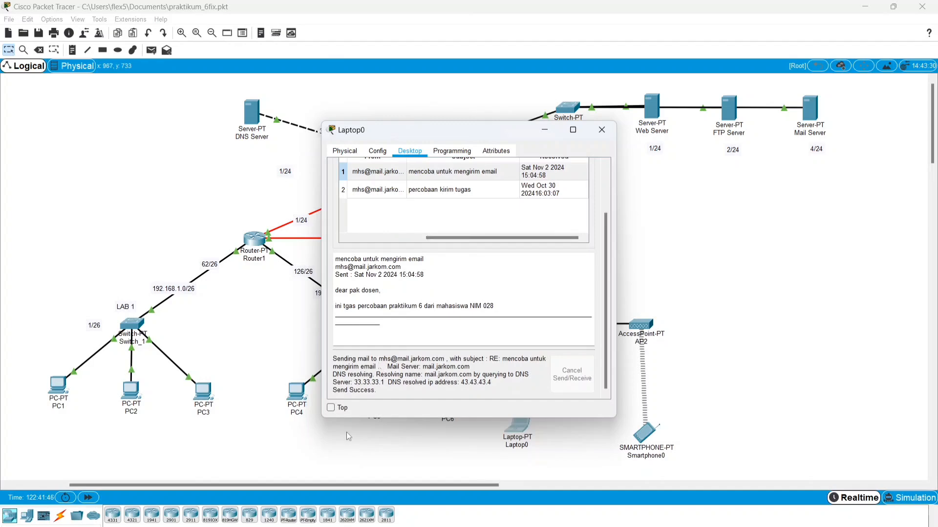
left_click(601, 130)
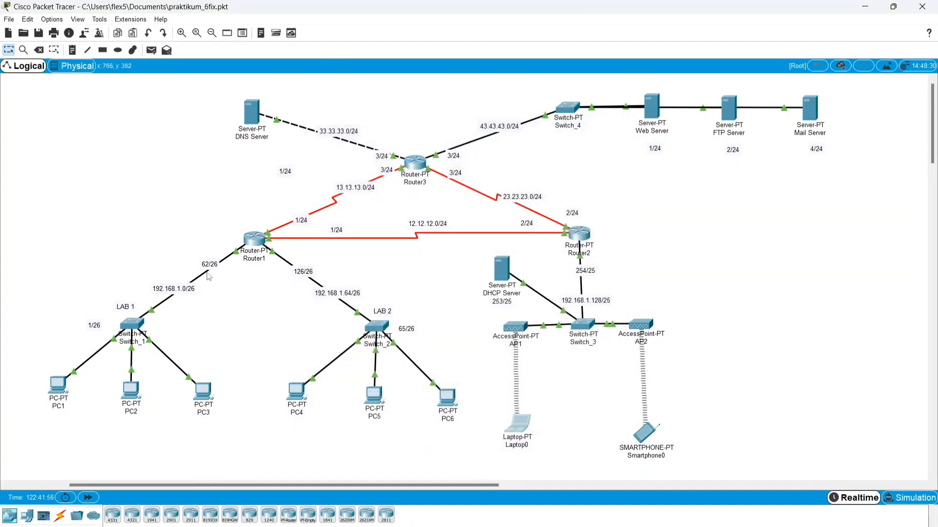
Step: On PC1, receive and read the reply 'RE: mencoba untuk mengirim email', then close the window
left_click(59, 387)
scroll(345, 375, "down", 1)
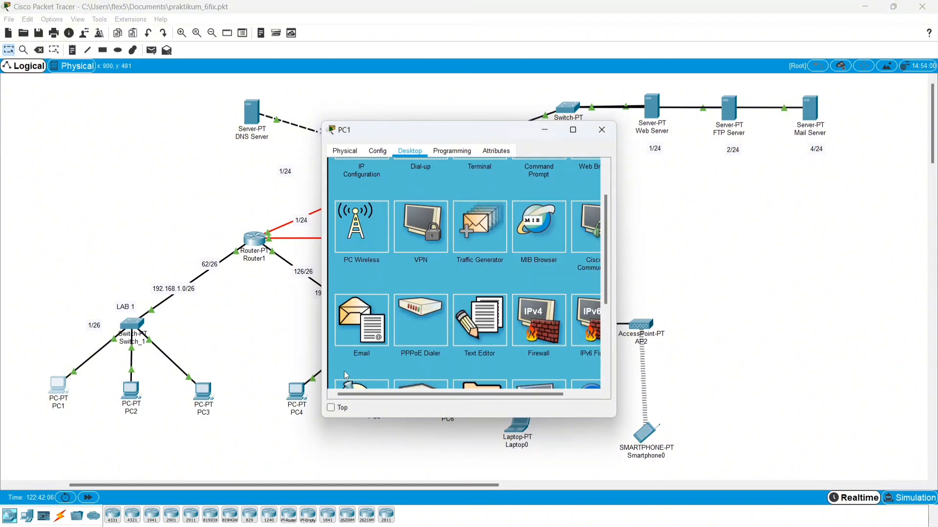
left_click(359, 333)
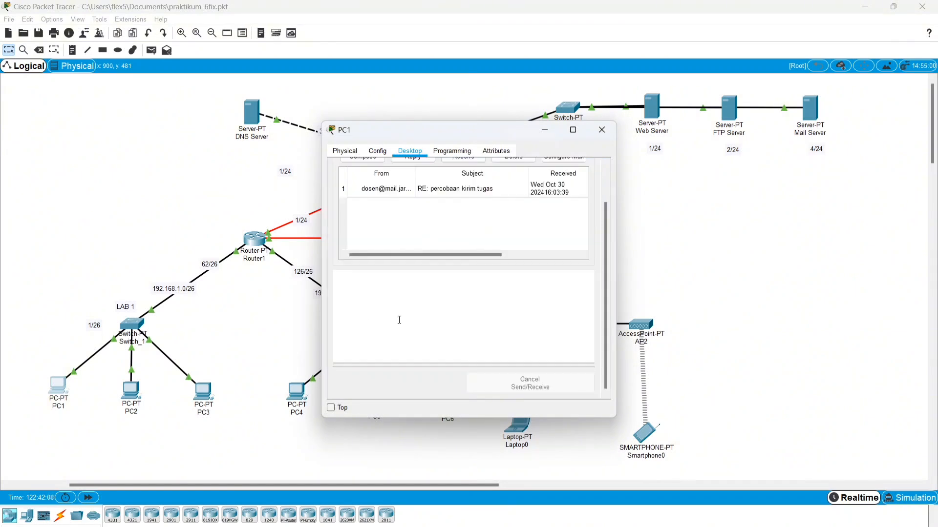
scroll(399, 319, "up", 1)
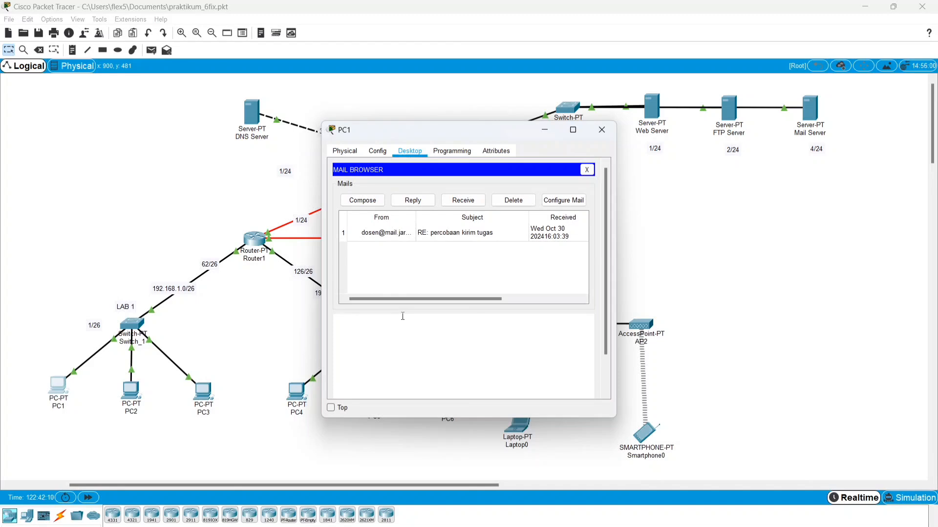
left_click(476, 203)
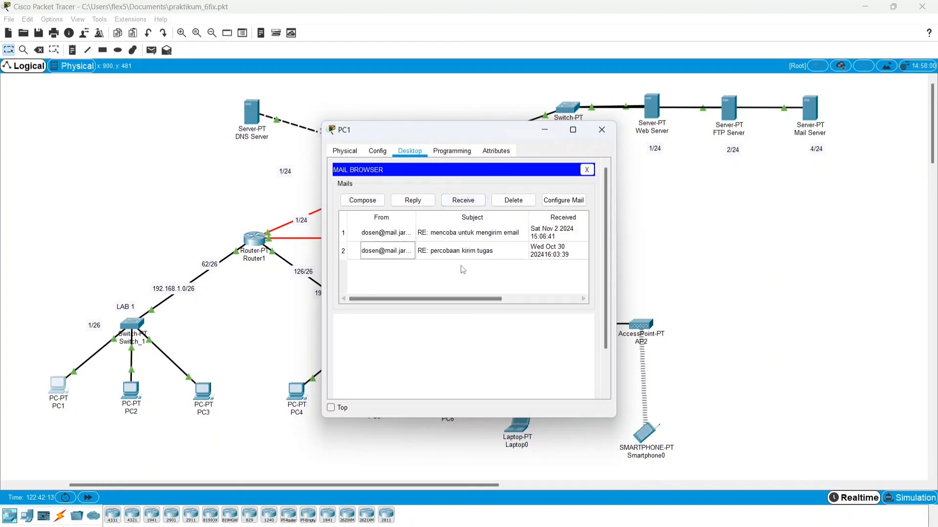
left_click(481, 235)
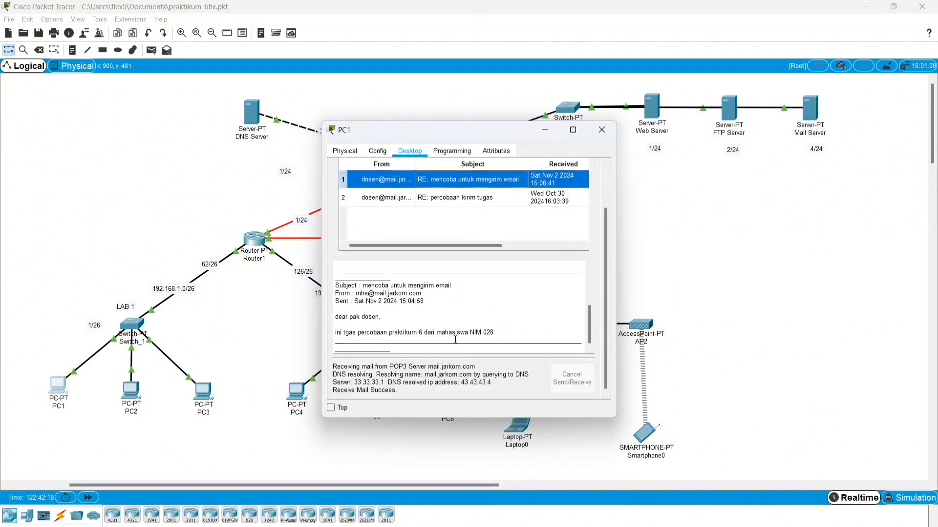
scroll(393, 329, "down", 2)
scroll(488, 359, "up", 2)
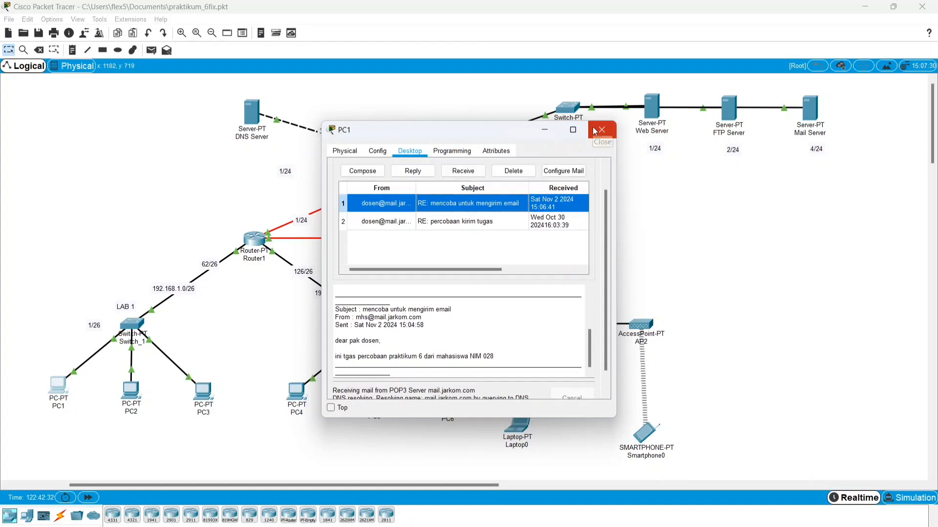
left_click(602, 129)
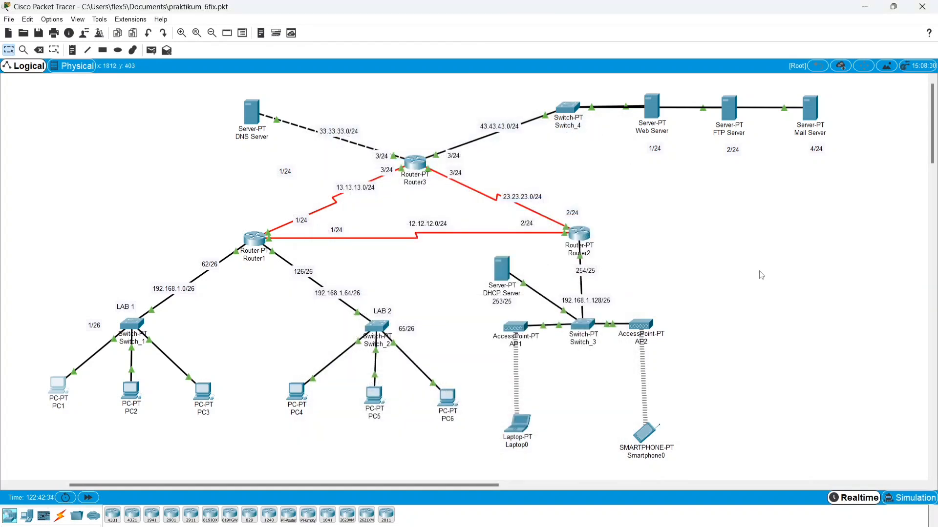